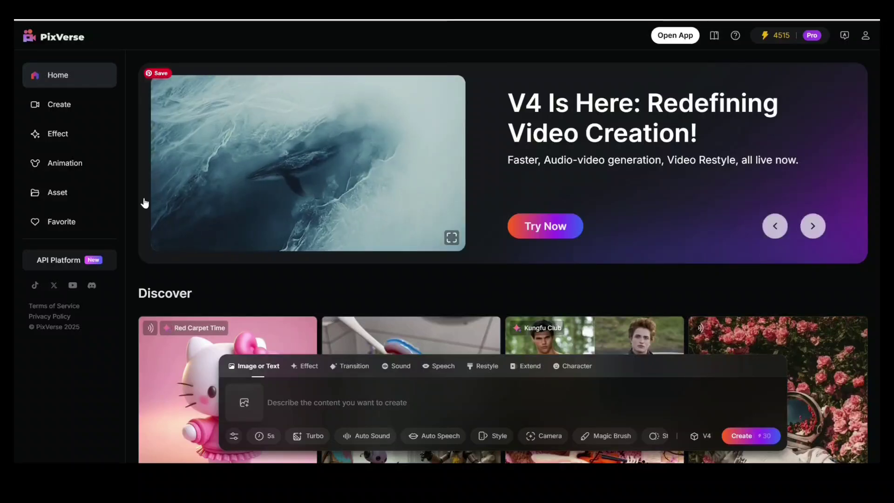
Step: Scroll through Discover and read the Wicked Shots video's prompt, then return to the gallery
scroll(451, 186, down, 5)
scroll(451, 183, down, 2)
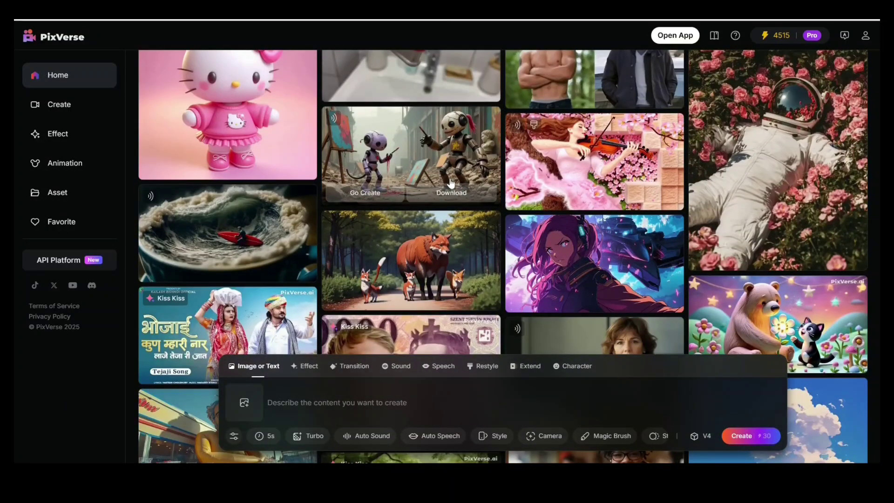
scroll(248, 199, down, 6)
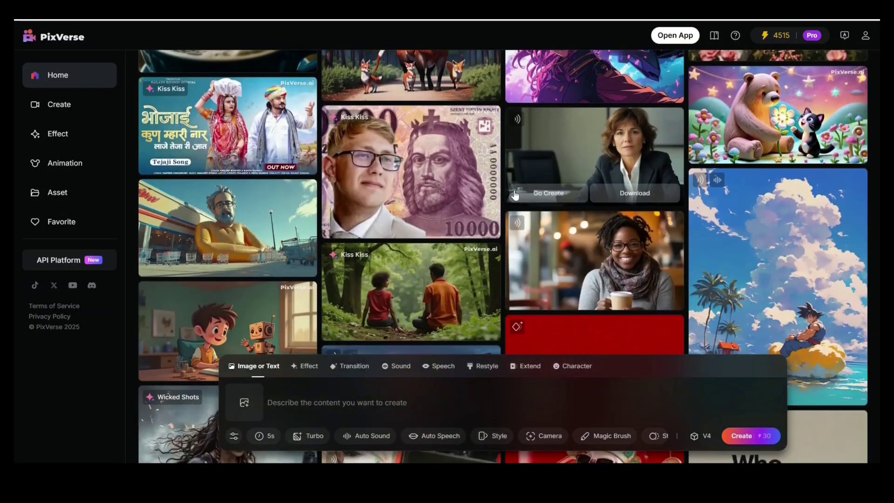
scroll(433, 180, down, 1)
scroll(385, 227, down, 3)
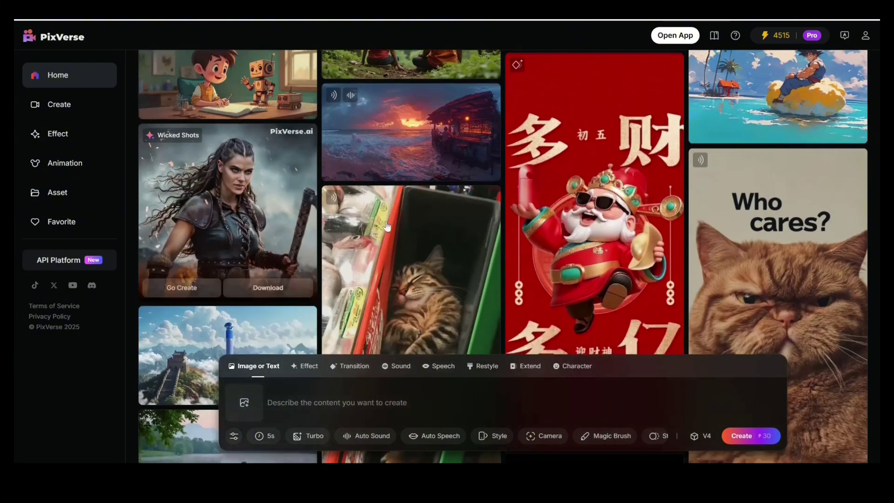
click(243, 226)
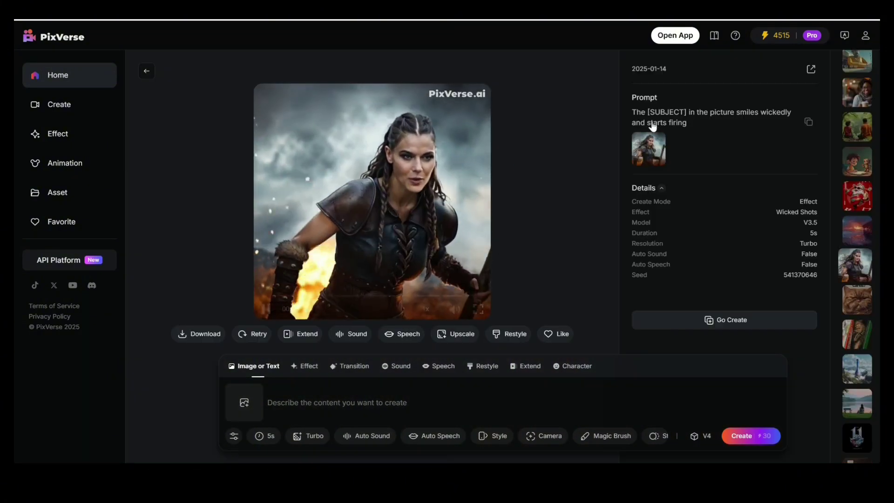
drag(632, 116, 648, 158)
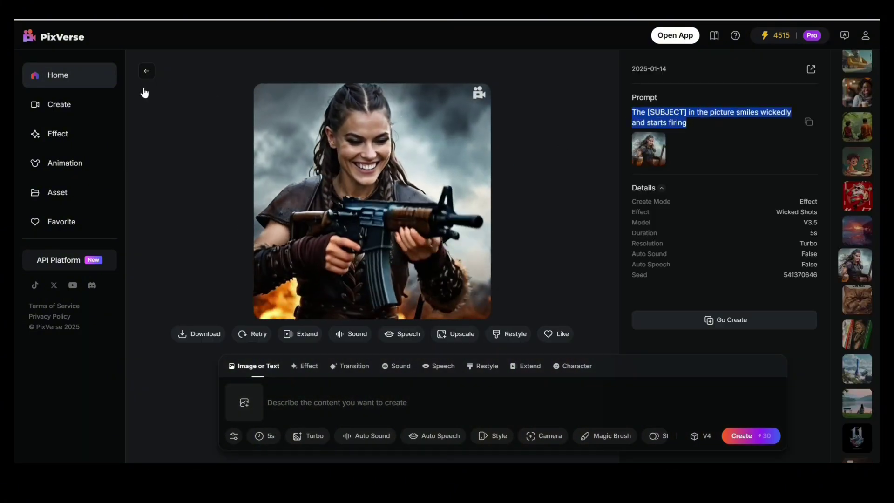
click(157, 75)
Step: Open the VR-girl transition video and select its prompt text
scroll(478, 171, down, 5)
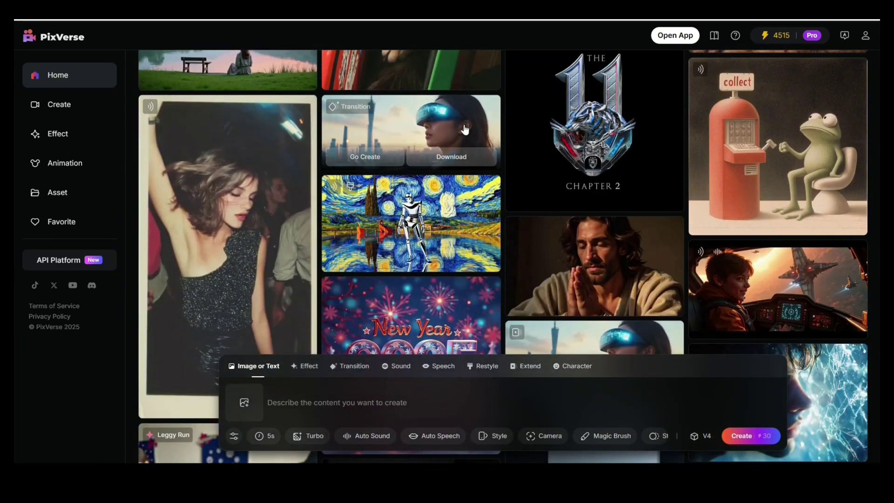
click(466, 130)
drag(633, 112, 797, 136)
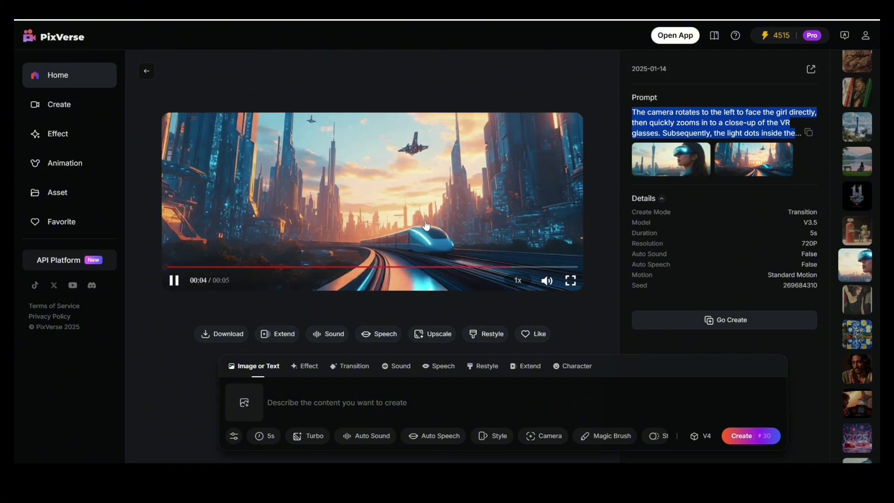
Step: Go to the Create gallery and on to the Effect templates page
click(77, 106)
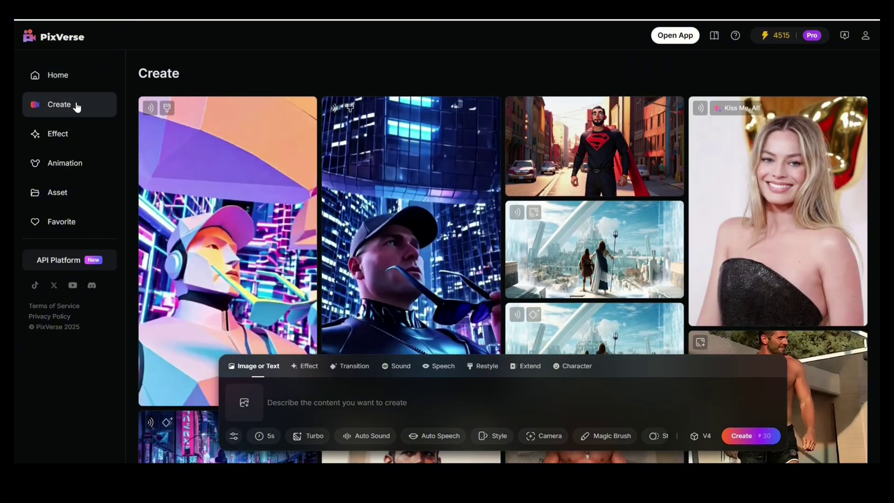
scroll(265, 133, down, 10)
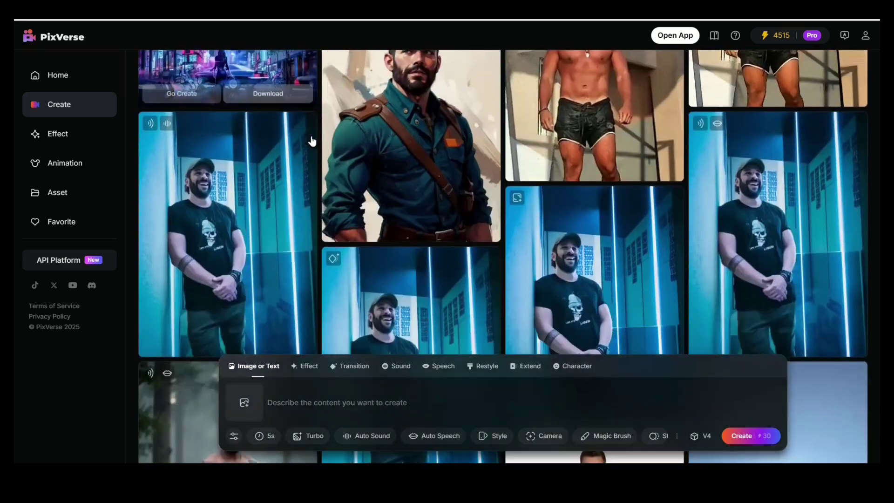
scroll(316, 141, down, 12)
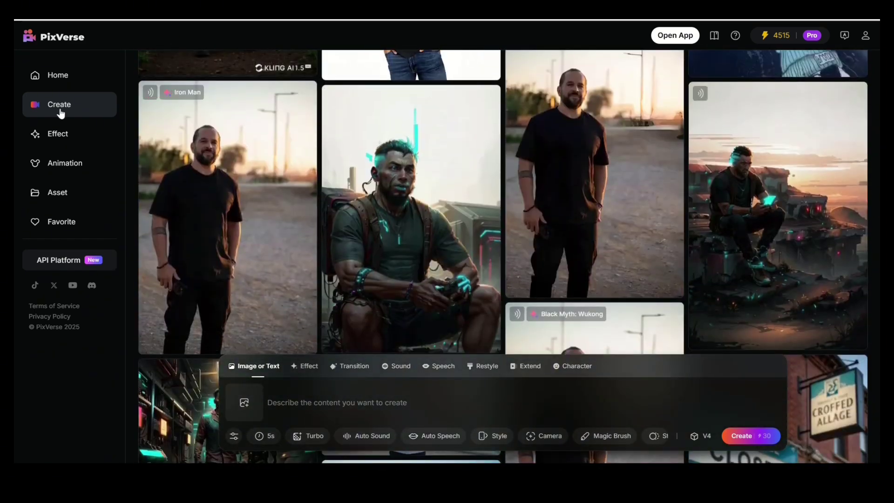
click(59, 134)
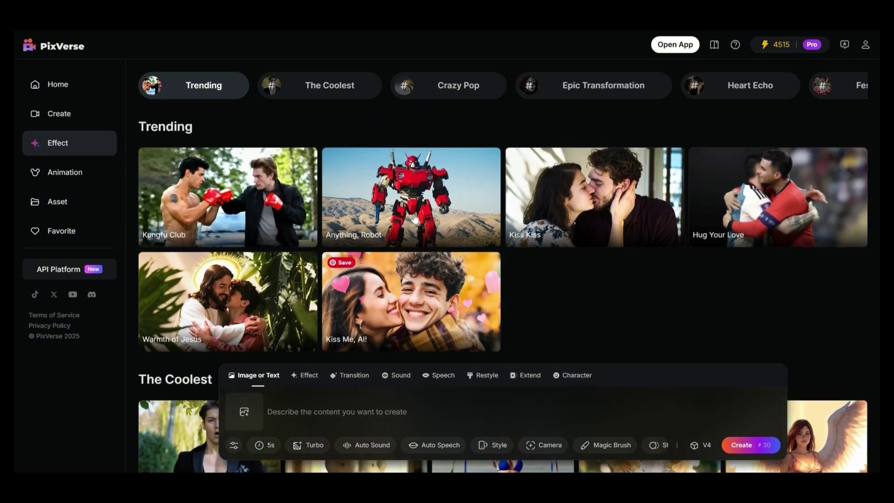
Step: Browse the Effect template categories, then switch to the Animation styles page
mouse_move(416, 202)
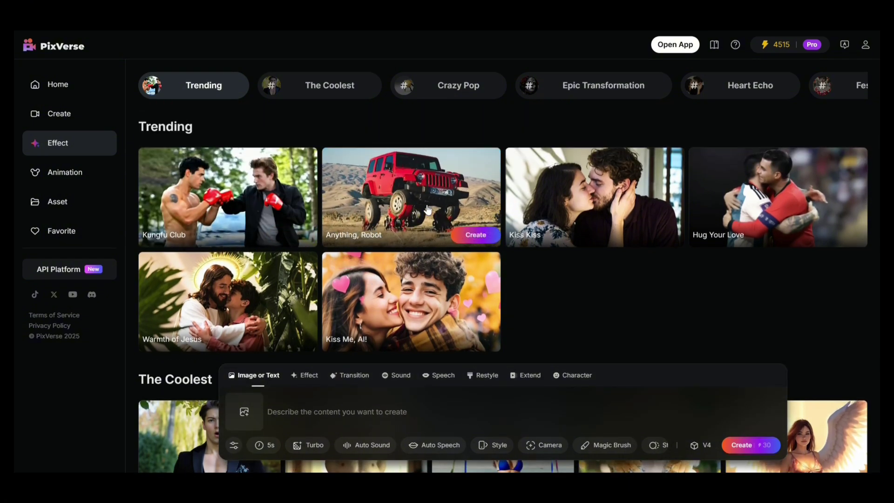
mouse_move(609, 198)
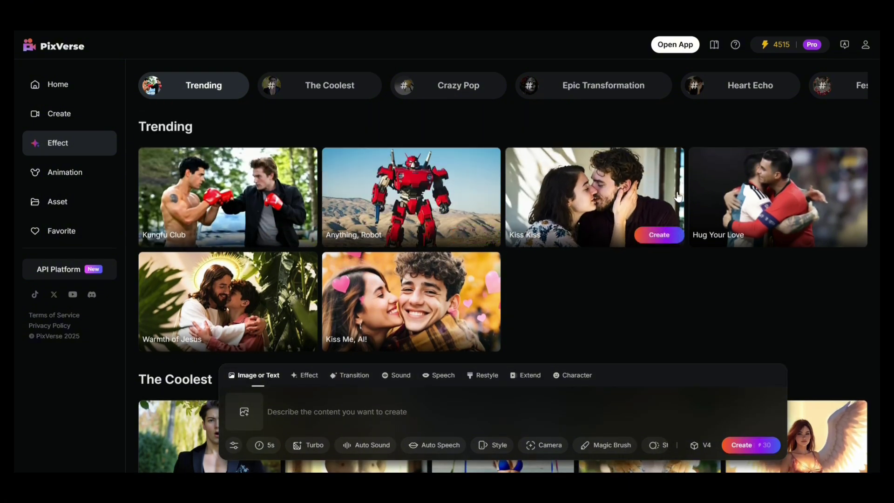
mouse_move(748, 197)
scroll(749, 198, down, 5)
mouse_move(195, 231)
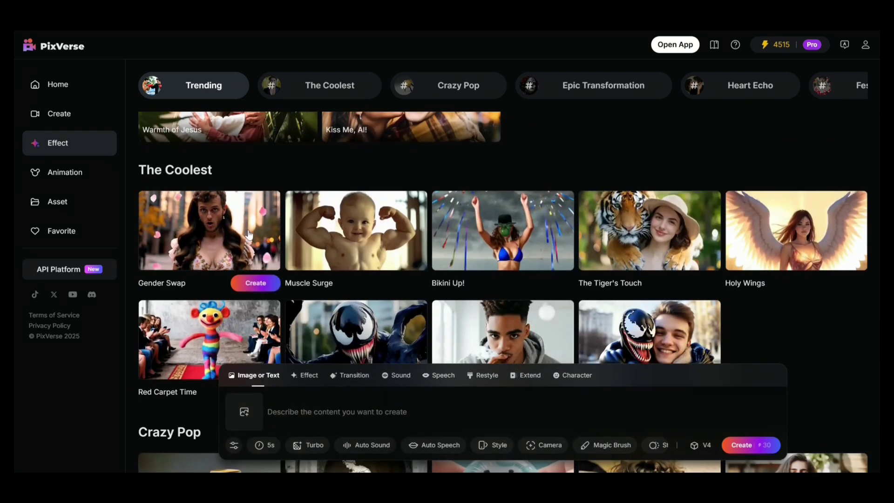
mouse_move(358, 235)
mouse_move(700, 230)
scroll(700, 230, down, 2)
scroll(701, 230, down, 2)
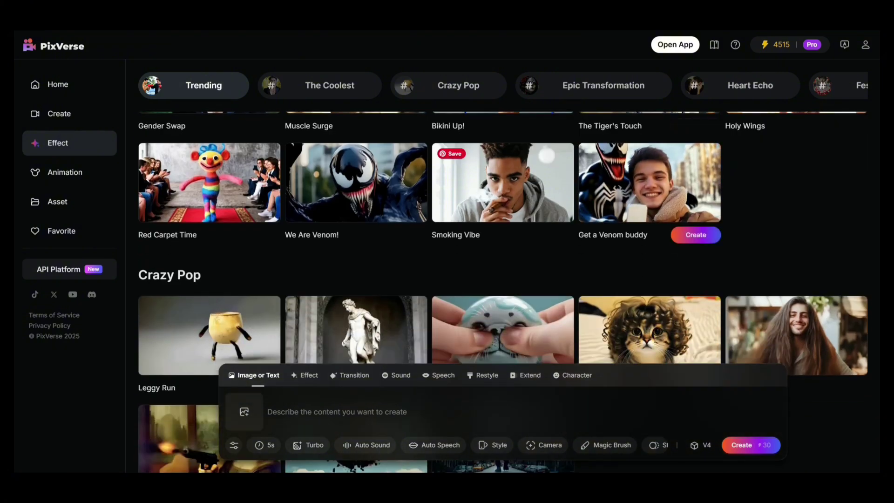
mouse_move(535, 196)
scroll(536, 196, down, 9)
mouse_move(245, 191)
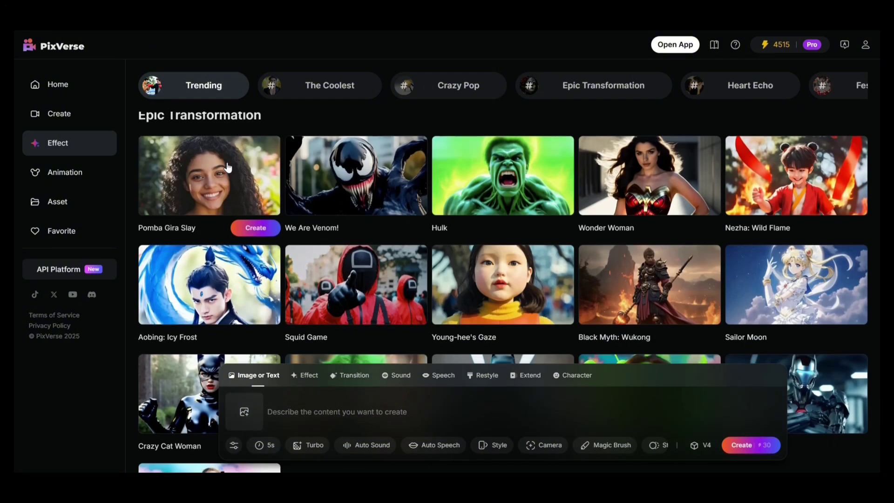
scroll(245, 191, up, 1)
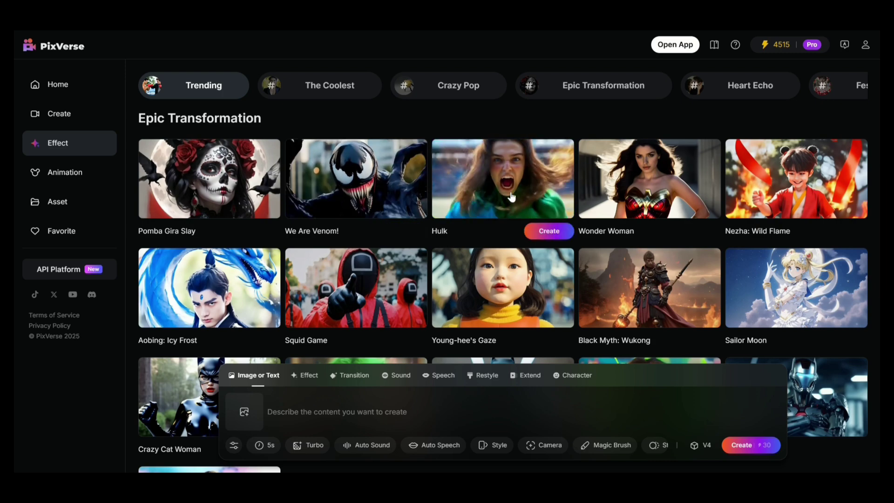
scroll(649, 197, down, 3)
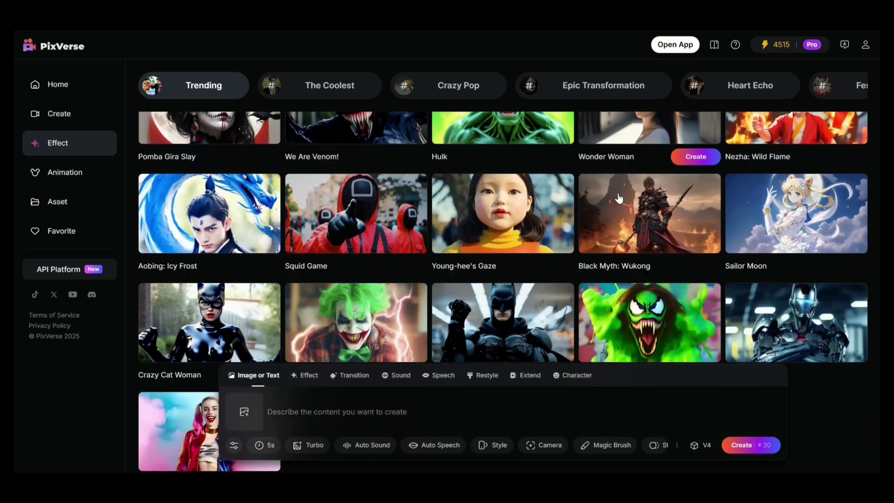
scroll(649, 196, down, 12)
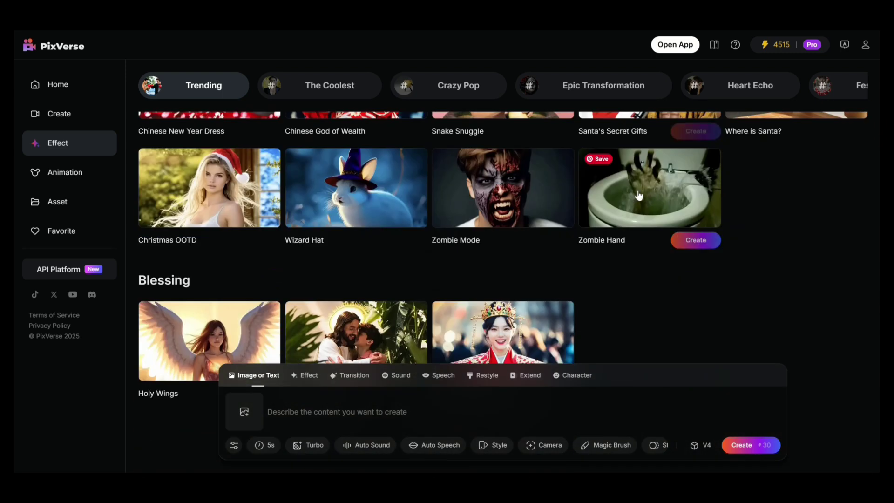
click(71, 178)
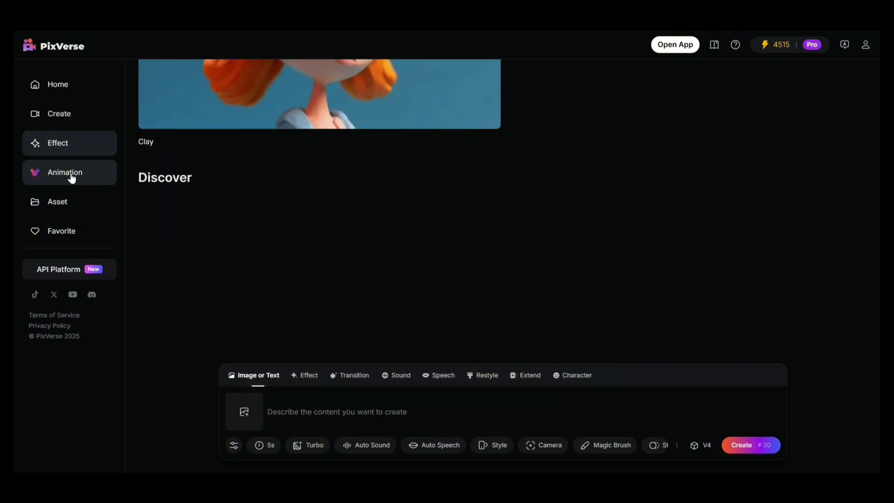
Step: Apply the 3D Animation style and generate the dogs-and-little-girl journey story video
scroll(410, 158, up, 5)
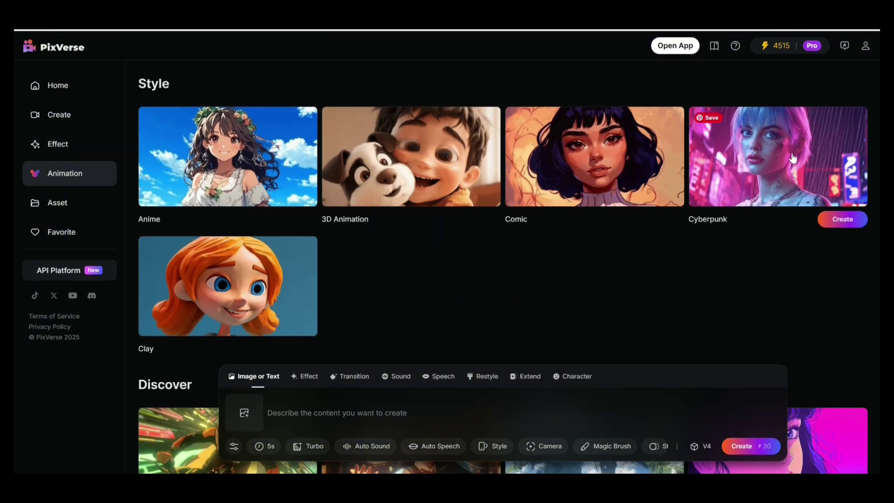
click(449, 157)
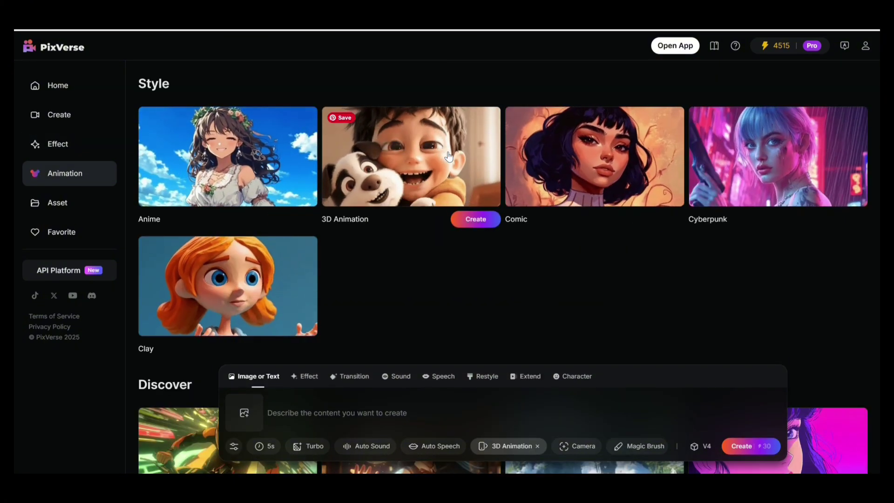
scroll(330, 274, down, 1)
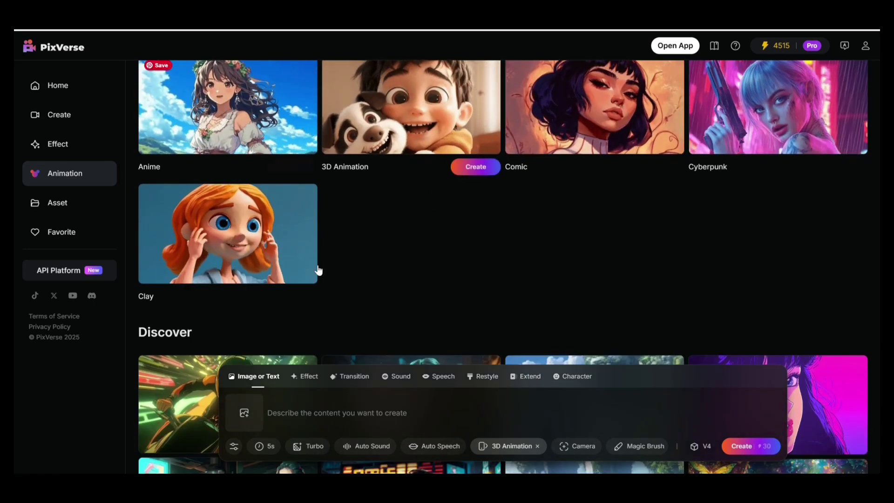
text(make a)
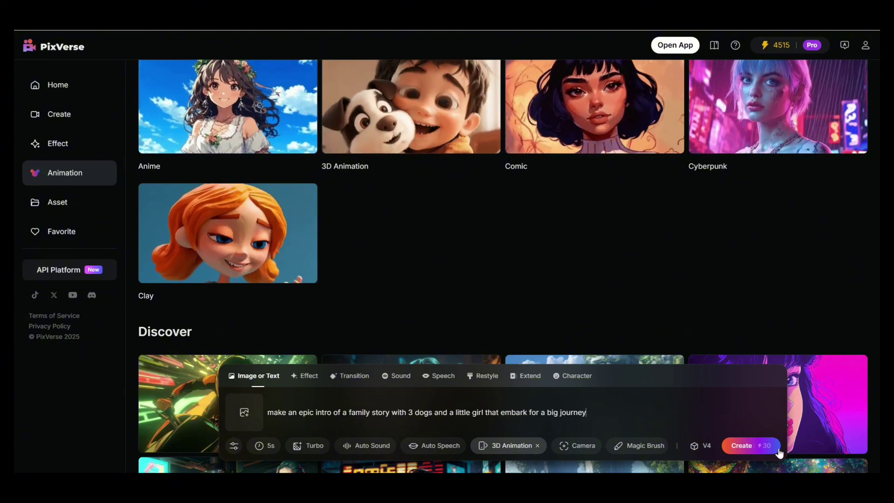
click(752, 448)
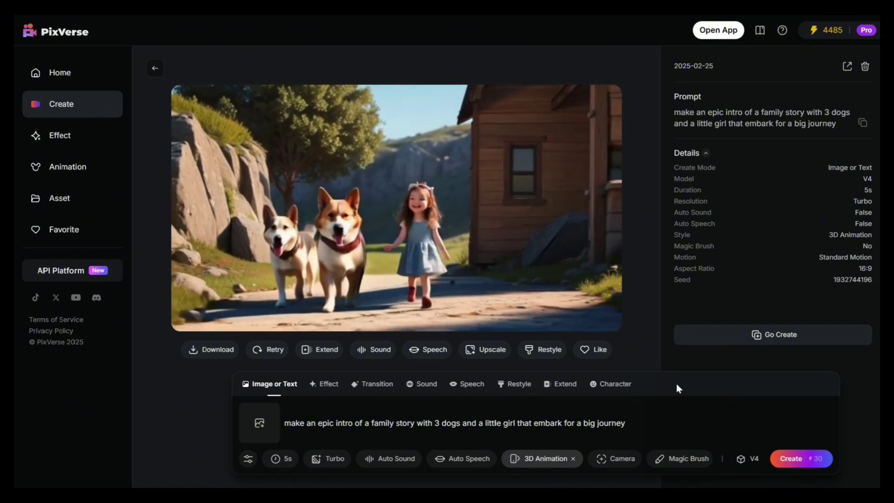
Step: Extend the video with ' cat' added to the prompt and an 8-second duration
click(309, 353)
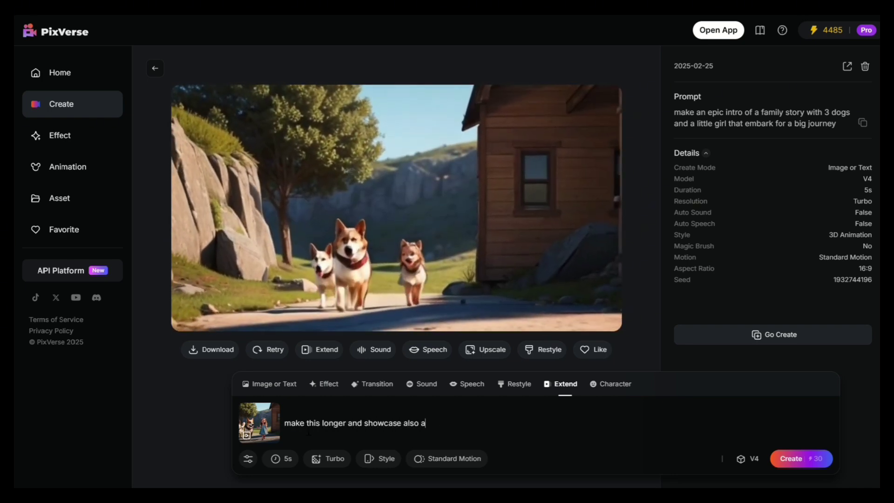
text(cat)
click(281, 459)
click(293, 432)
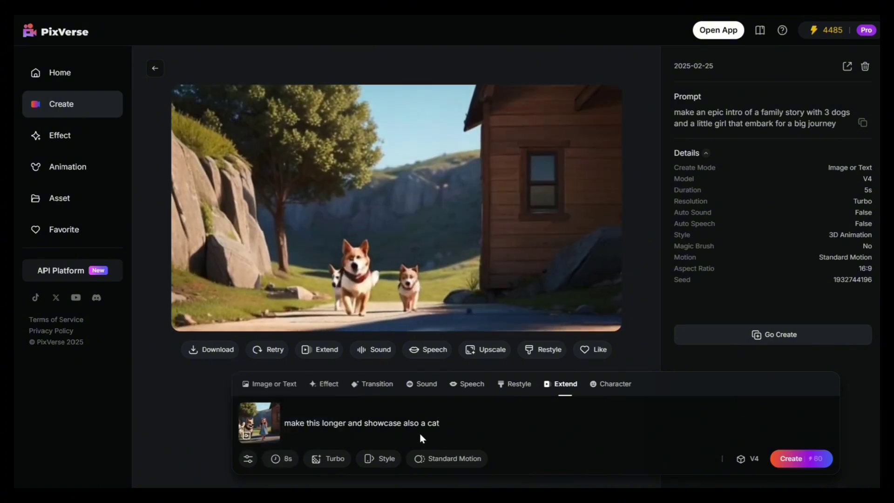
click(333, 459)
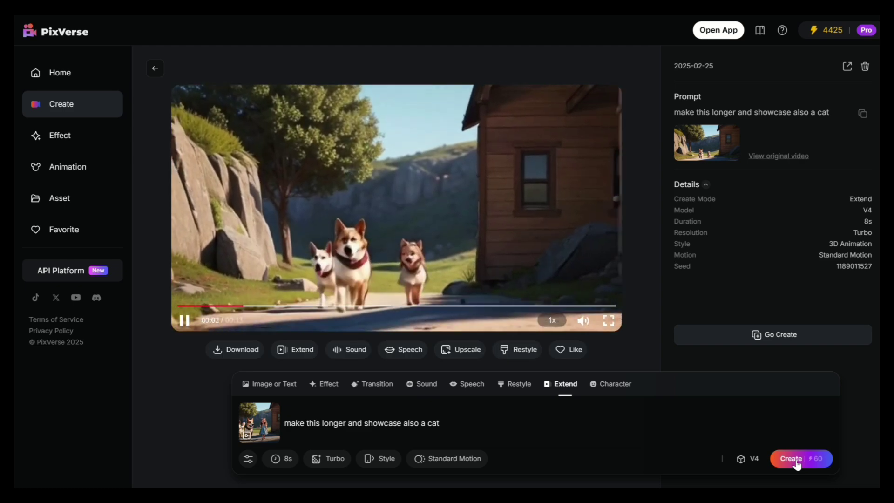
drag(777, 324, 283, 287)
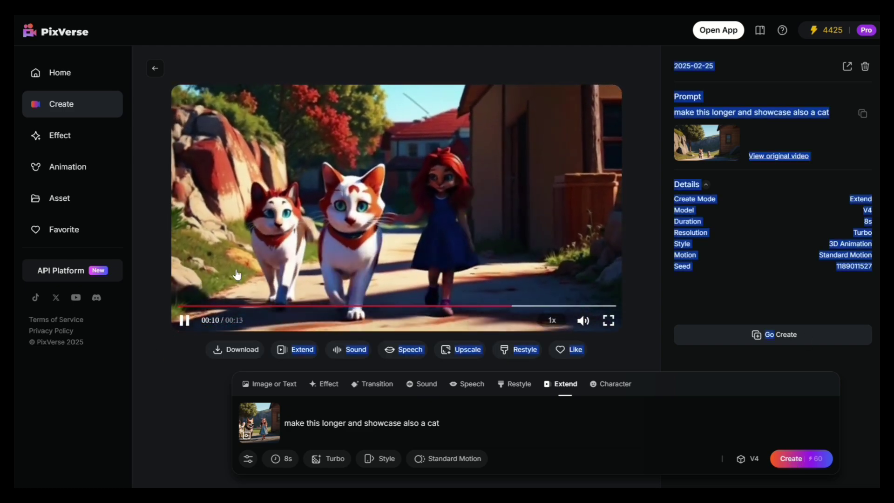
Step: Upscale the extended video, confirming 130 credits
click(614, 369)
click(454, 352)
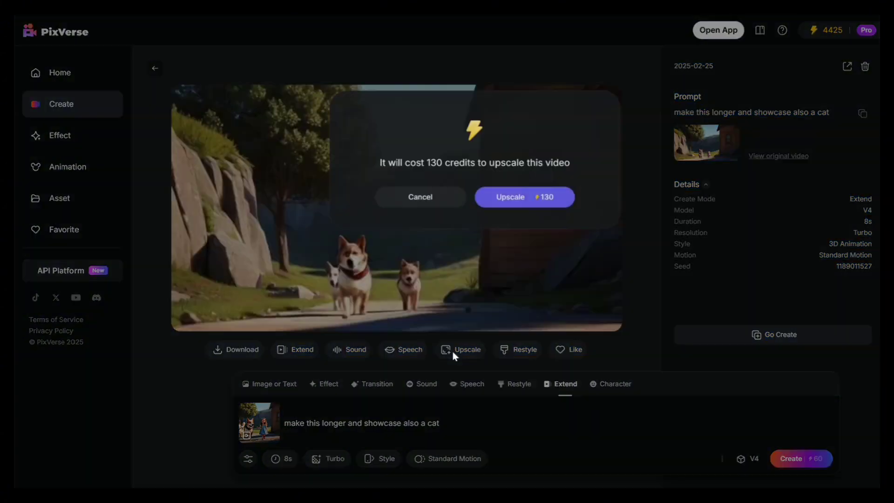
click(496, 195)
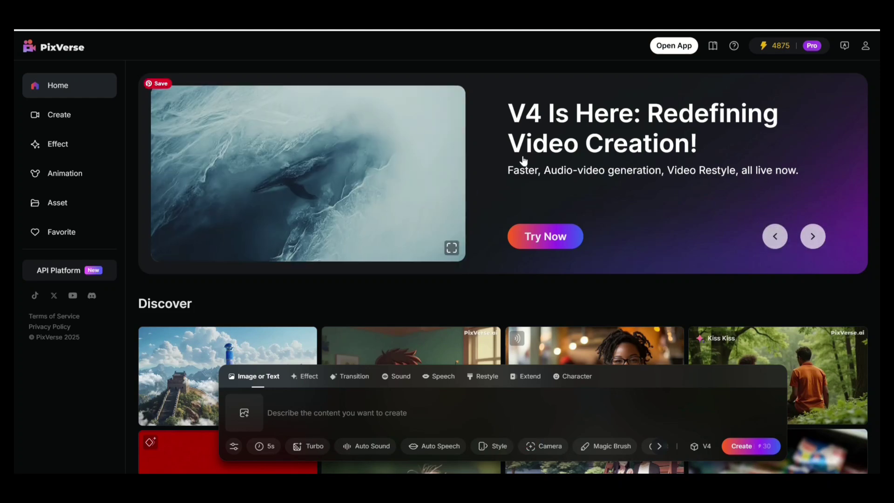
Step: Start a video restyle from the featured Restyle banner
click(816, 240)
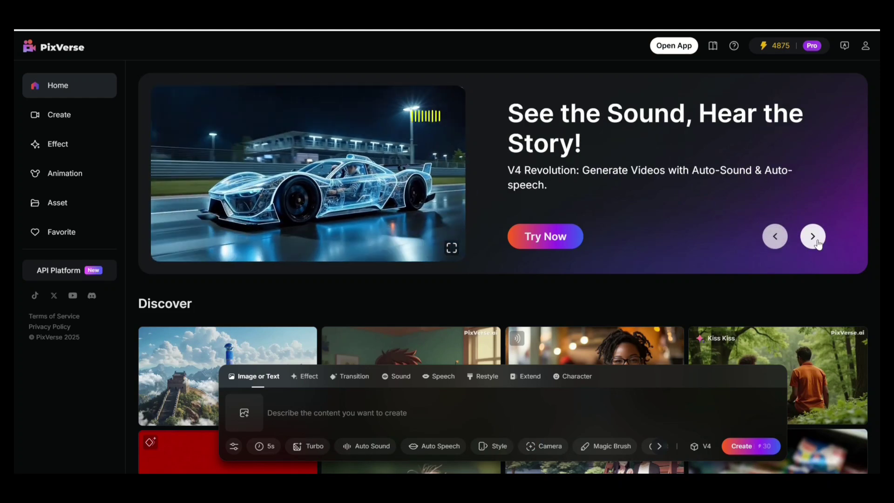
click(817, 241)
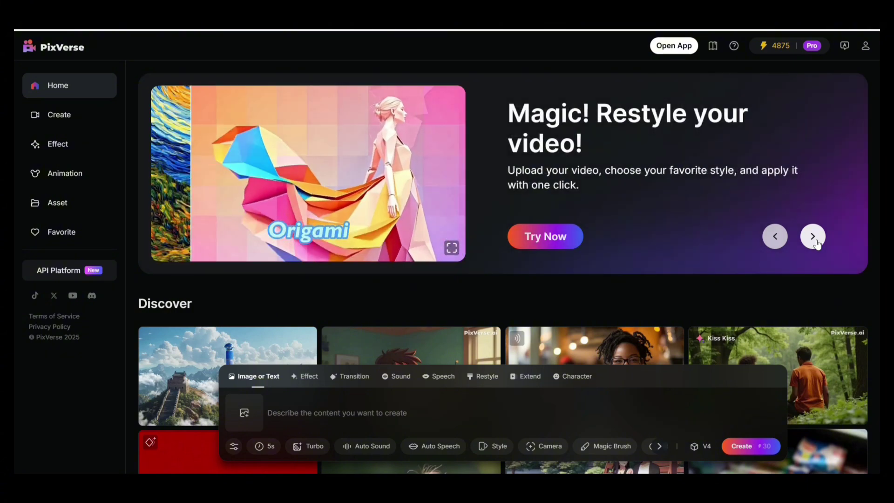
click(553, 240)
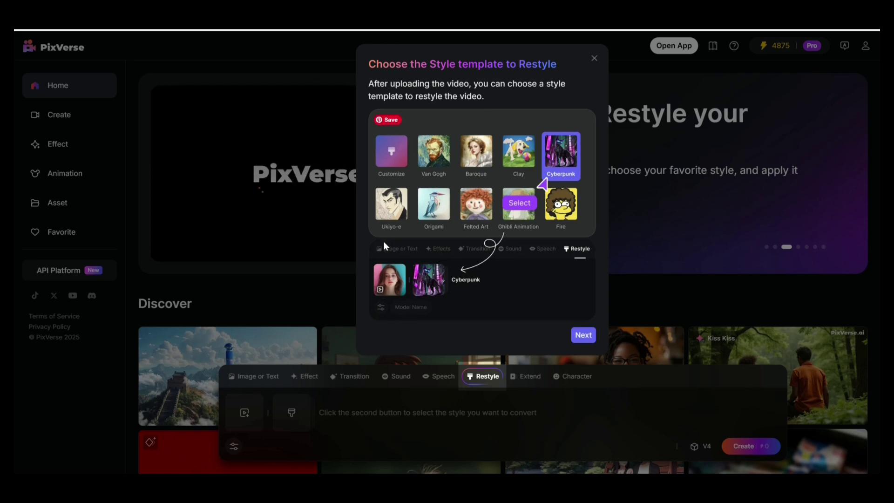
click(584, 335)
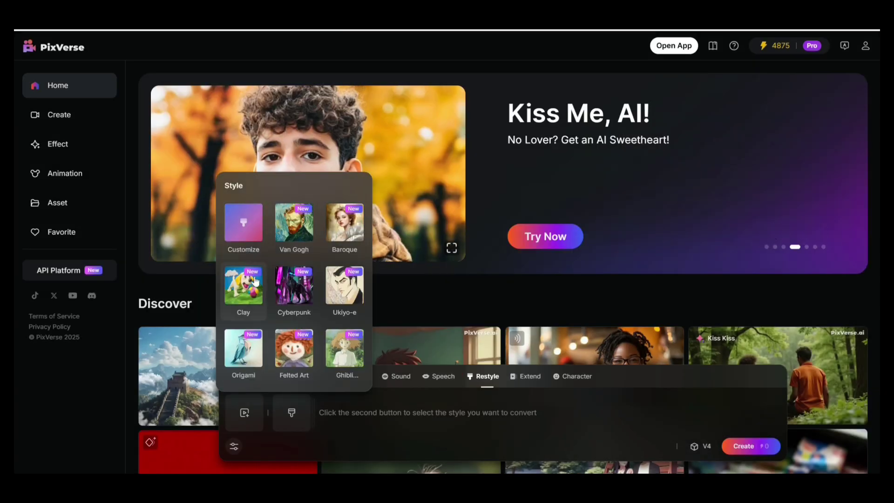
Step: Choose Cyberpunk style, use the 16-second cap video from Assets, and generate
scroll(308, 245, down, 1)
click(309, 244)
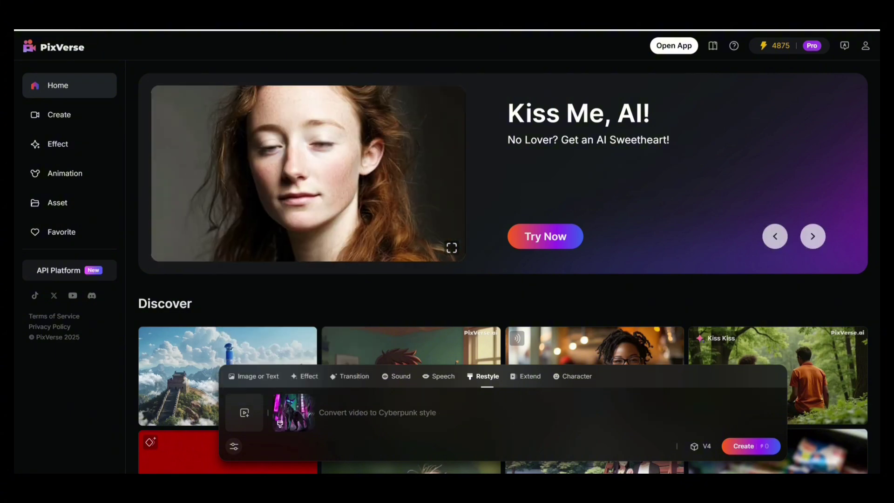
mouse_move(252, 420)
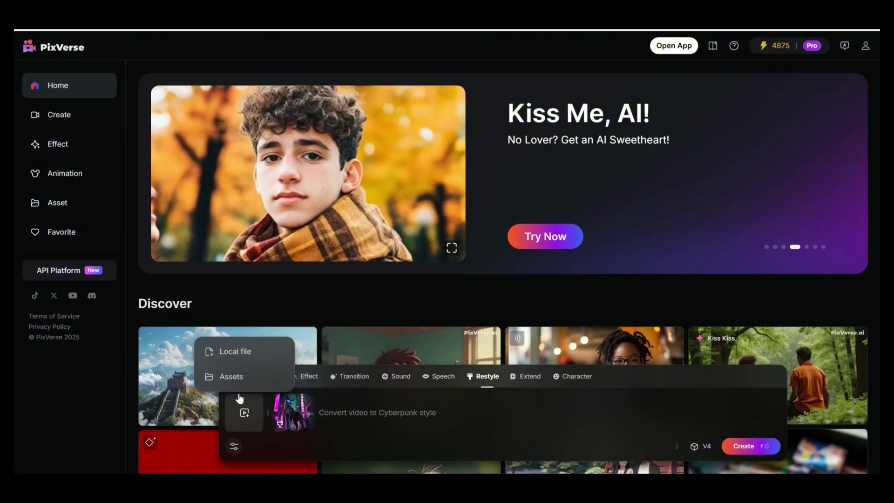
click(228, 378)
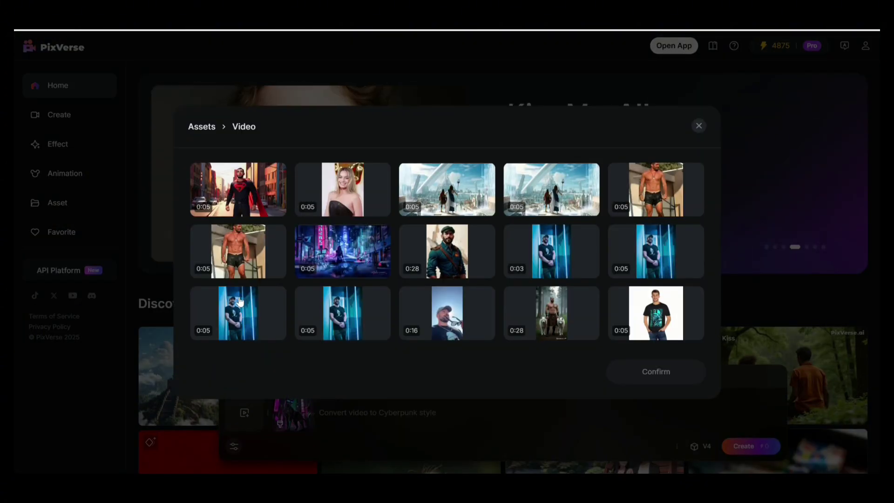
scroll(442, 215, down, 3)
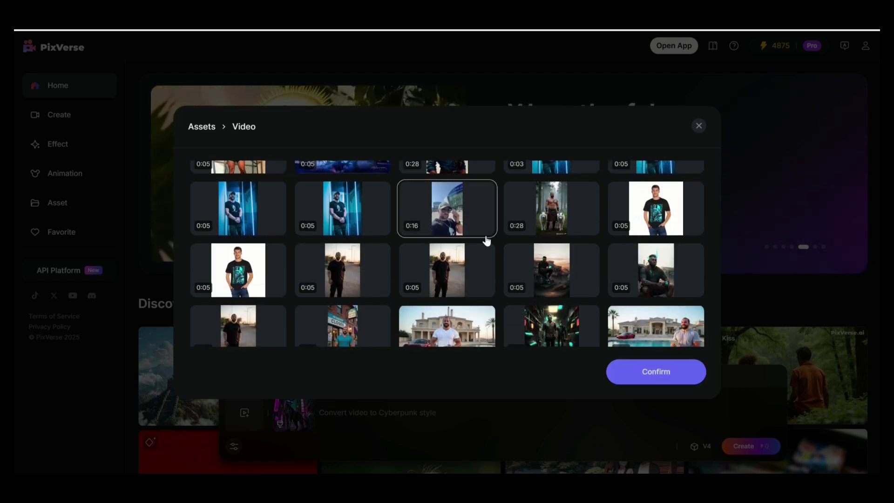
click(646, 373)
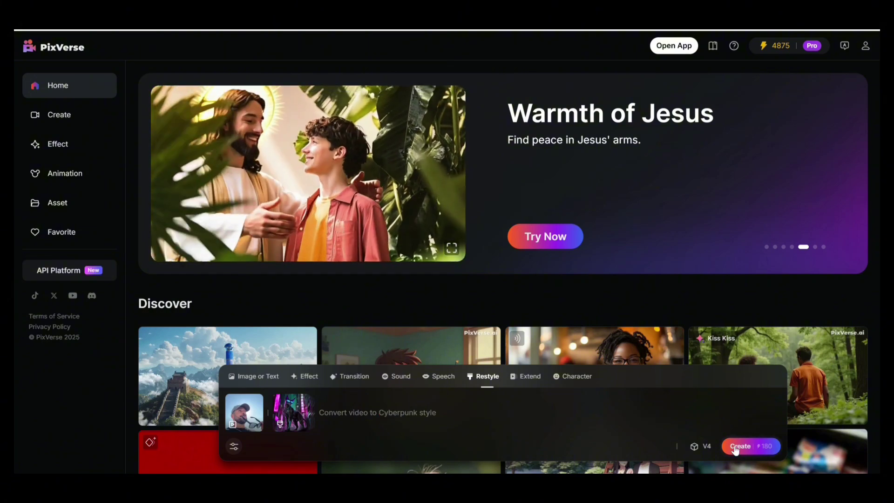
click(736, 447)
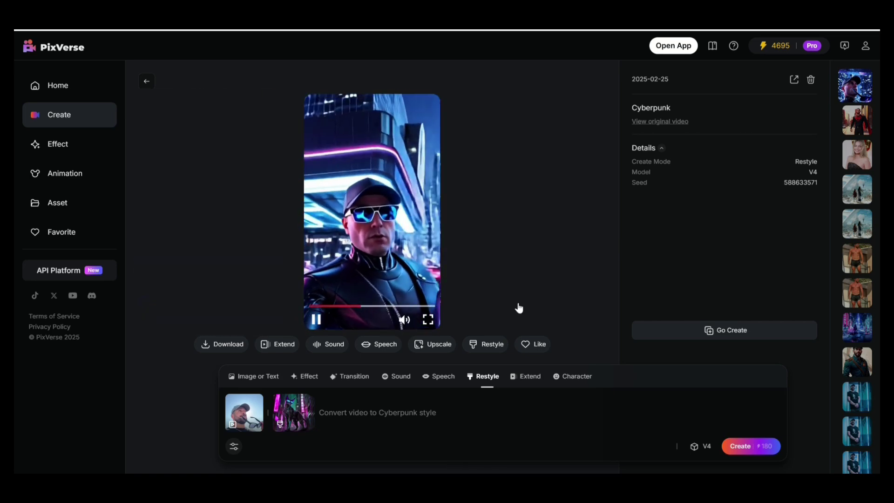
Step: Restyle the Cyberpunk video again, choosing the Origami style
click(484, 346)
scroll(292, 324, down, 2)
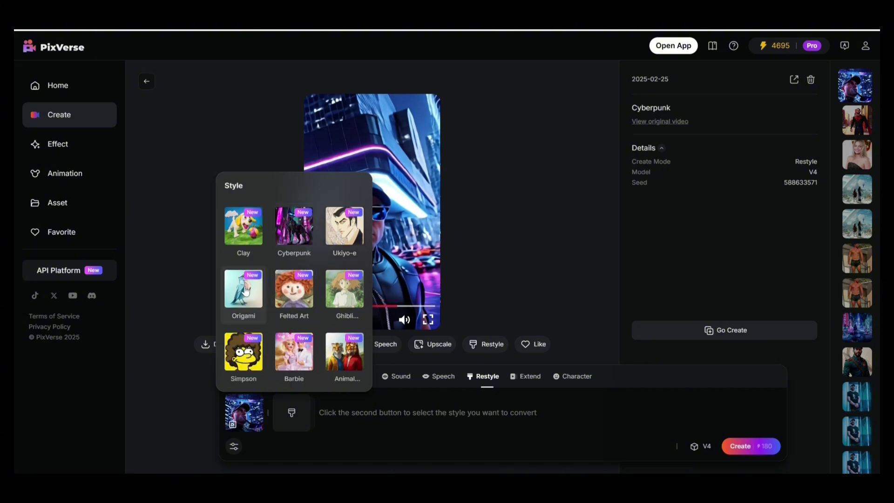
scroll(357, 328, up, 2)
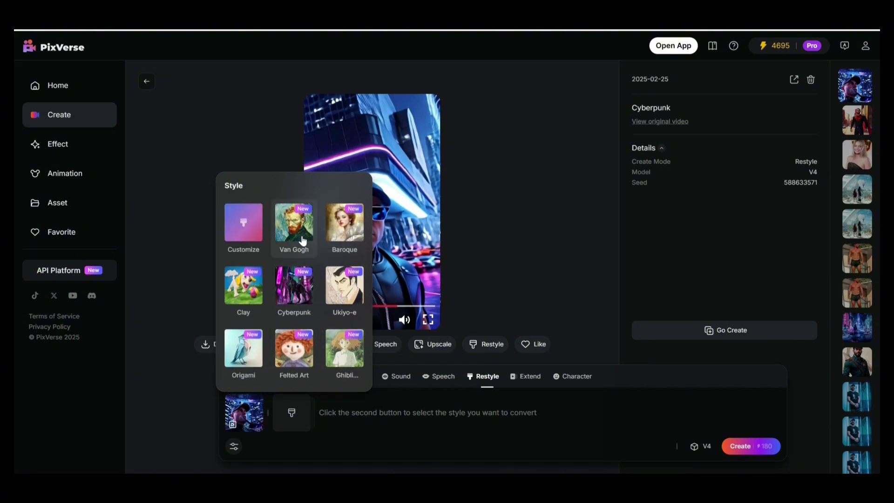
scroll(270, 260, down, 2)
click(246, 293)
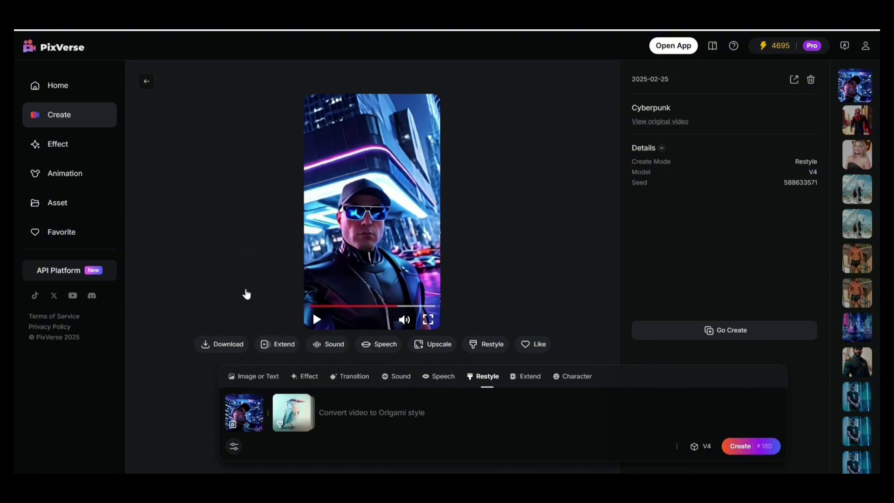
Step: Download the video watermark-free, check the V4 model, and generate the Origami restyle
mouse_move(228, 345)
click(231, 317)
click(711, 449)
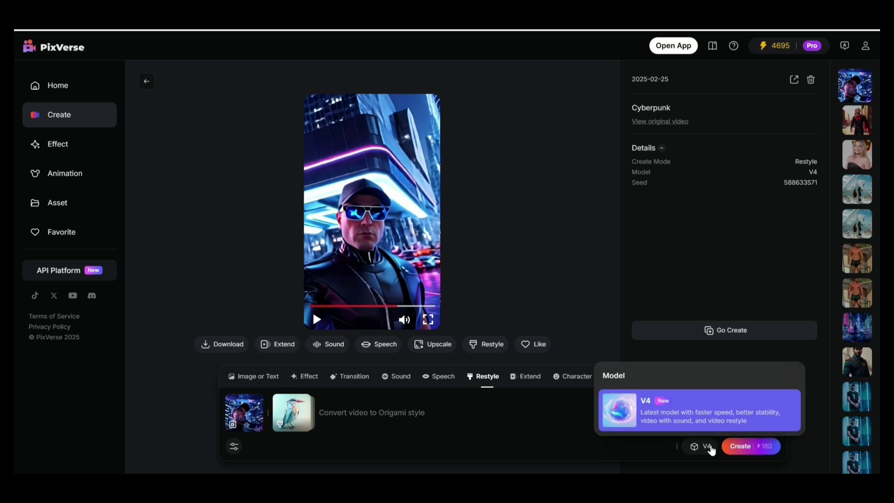
click(737, 446)
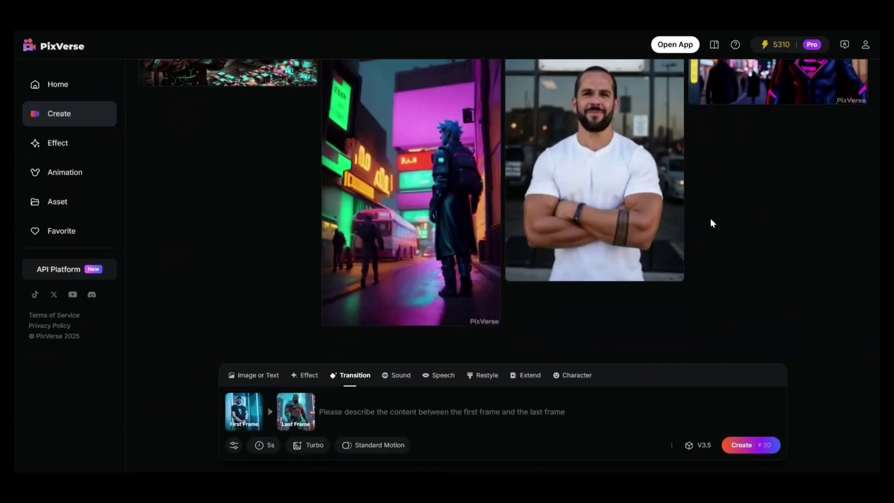
Step: Preview the first and last frame images of the transition
scroll(306, 205, up, 5)
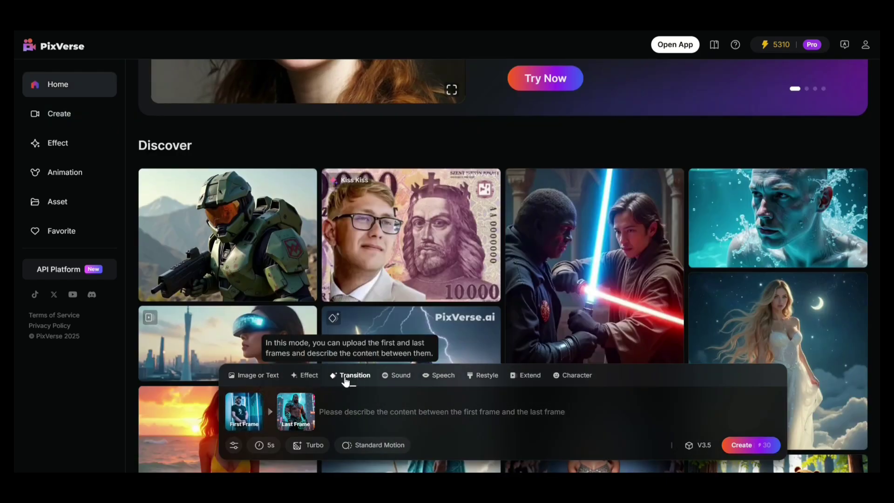
click(238, 413)
click(337, 400)
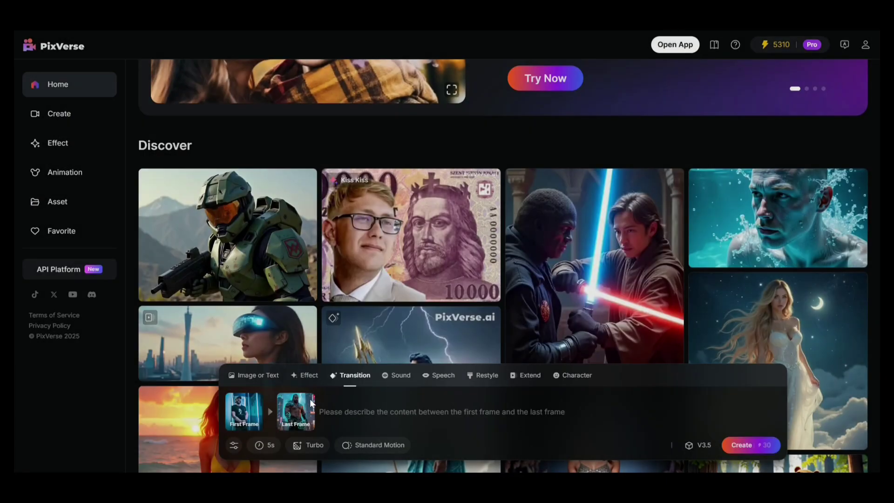
click(302, 420)
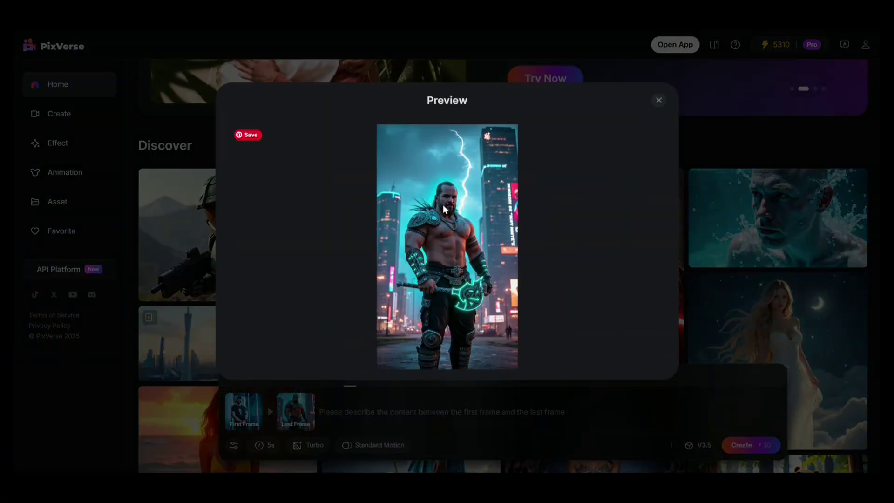
click(429, 407)
Step: Enter the superhuman-viking Marvel transformation prompt, switch to V4, and generate
text(Showcas)
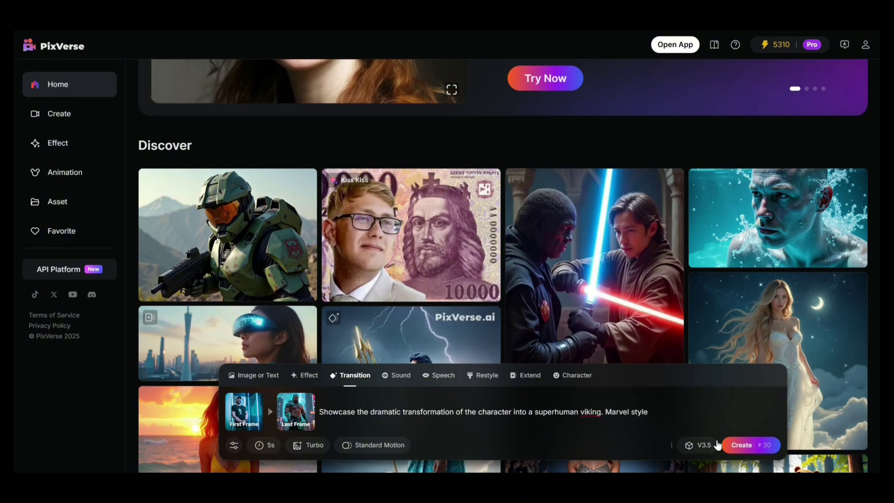
click(698, 445)
click(647, 367)
click(745, 446)
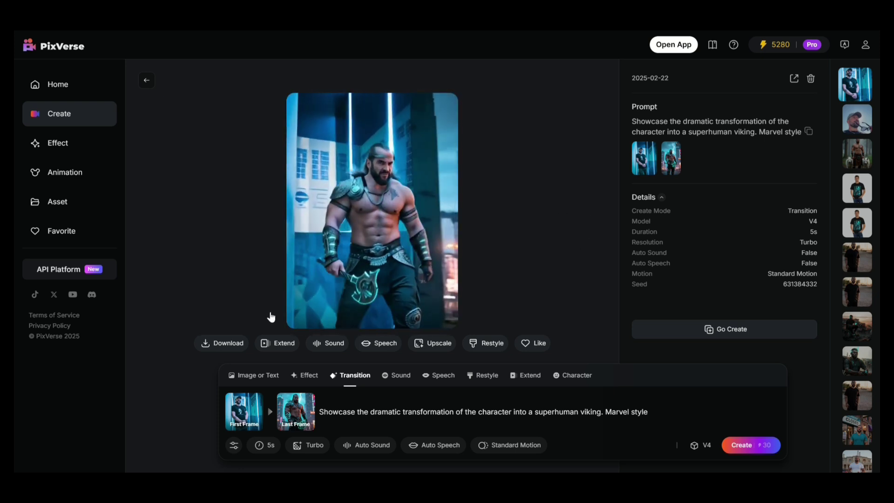
Step: Upscale the viking transition video, confirming the 50-credit cost
click(226, 347)
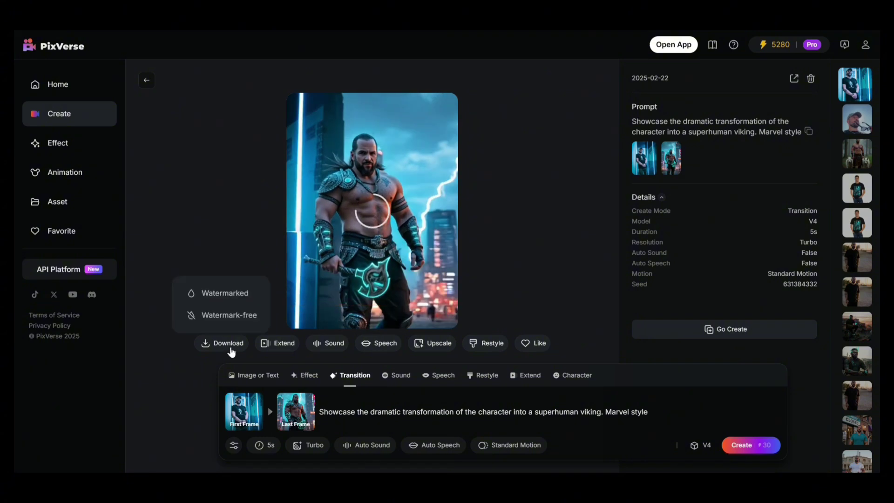
click(230, 316)
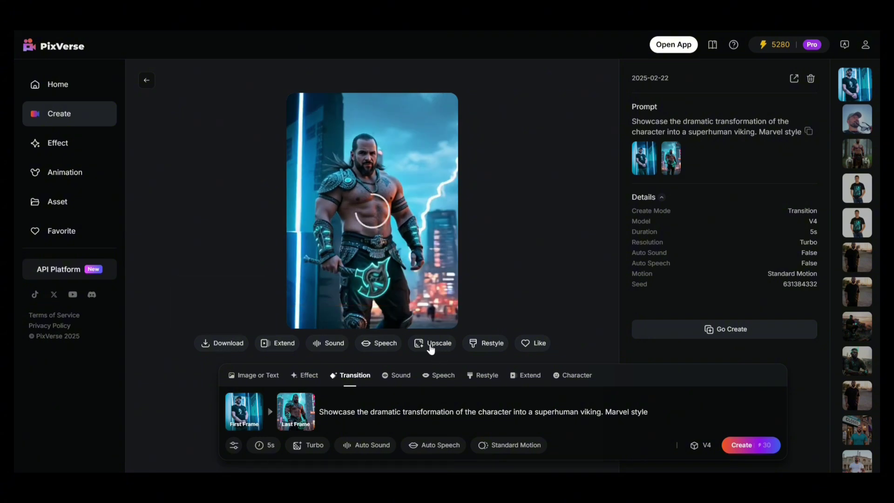
click(427, 349)
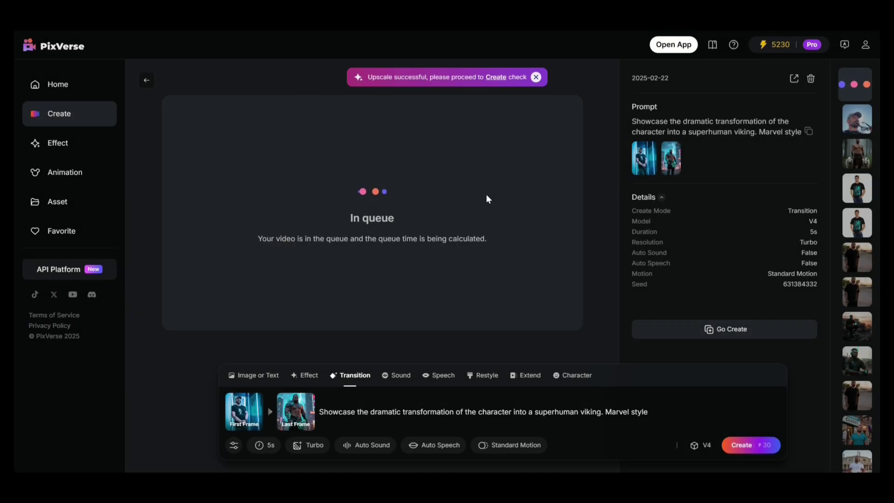
click(396, 376)
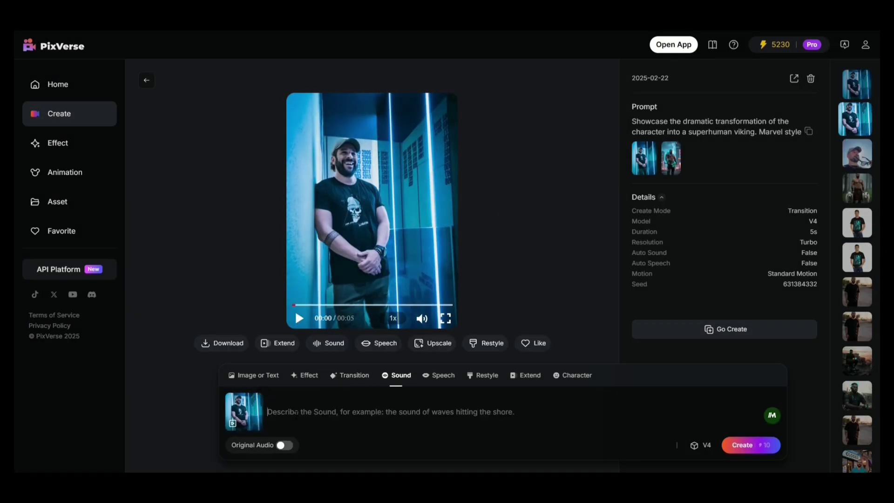
Step: Describe 'the sound of a Marvel transformation', fixing the typo, and generate the sound
text(the sound of a Marcel)
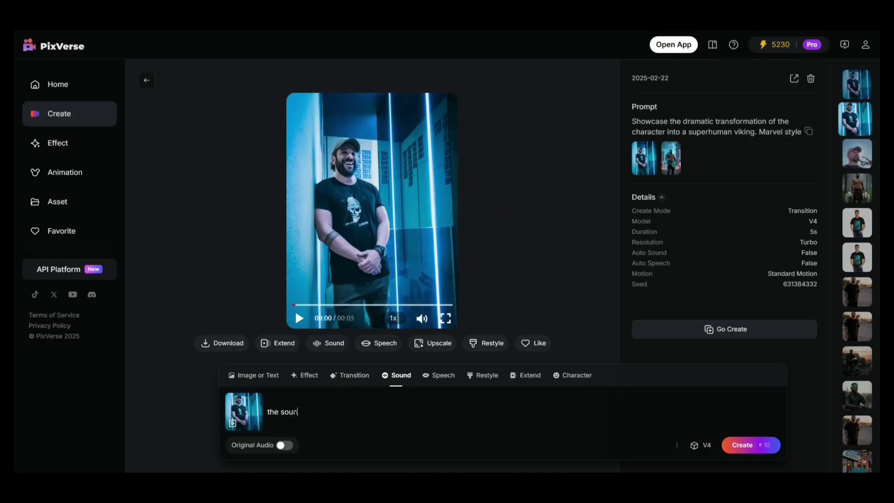
key(BackSpace)
key(BackSpace)
key(BackSpace)
text(vel transformation. epic and cinematic)
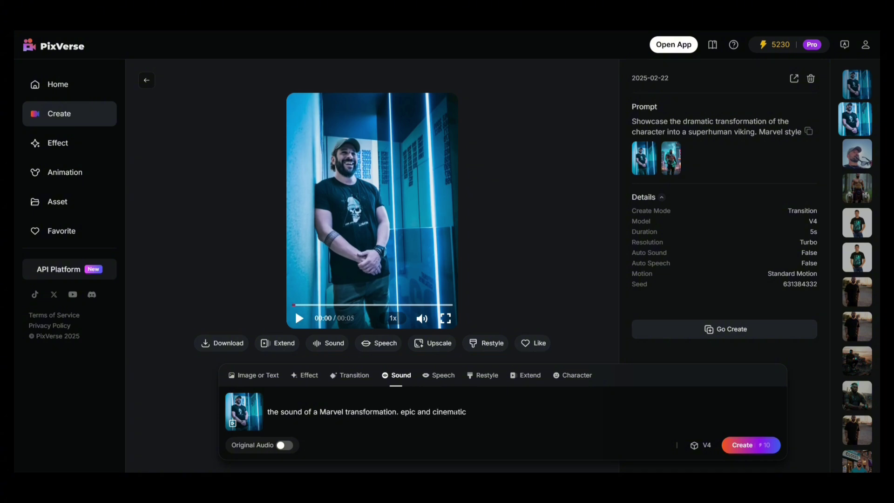
click(747, 448)
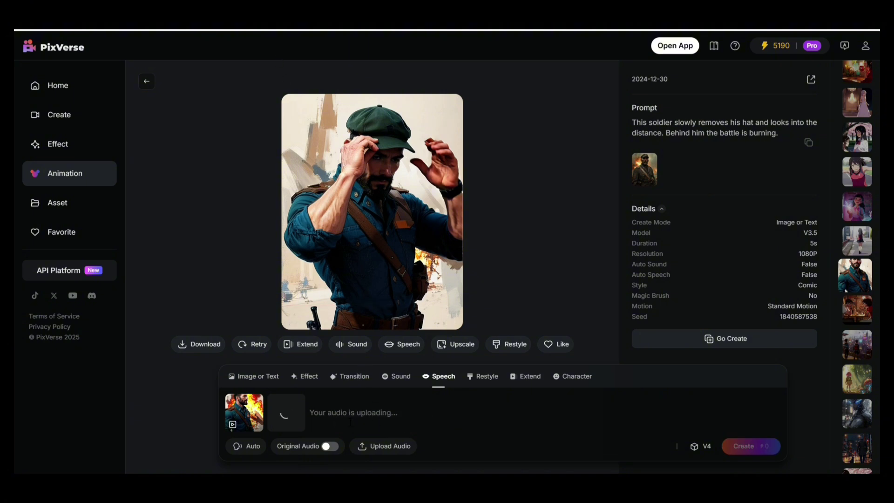
Step: Play and then stop the uploaded 28-second speech audio preview
click(285, 419)
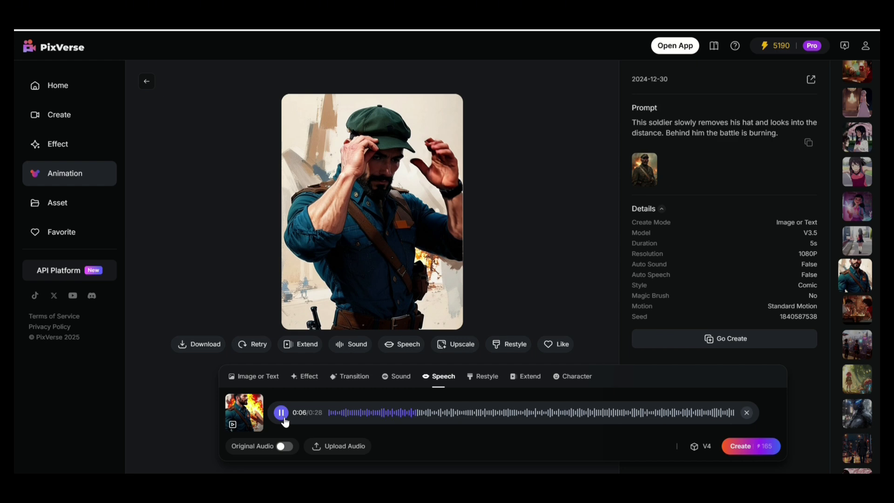
click(286, 422)
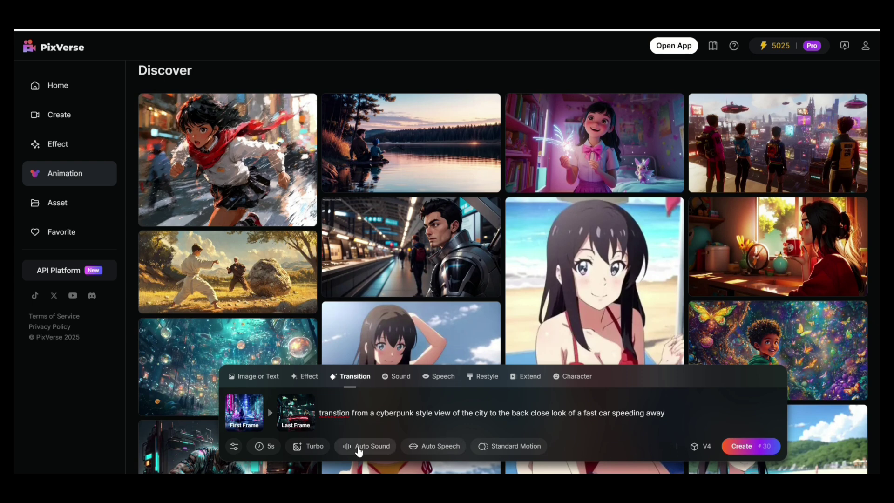
Step: Add a 'cyberpunk style movie intro' auto sound to the city-to-car transition and generate it
click(358, 451)
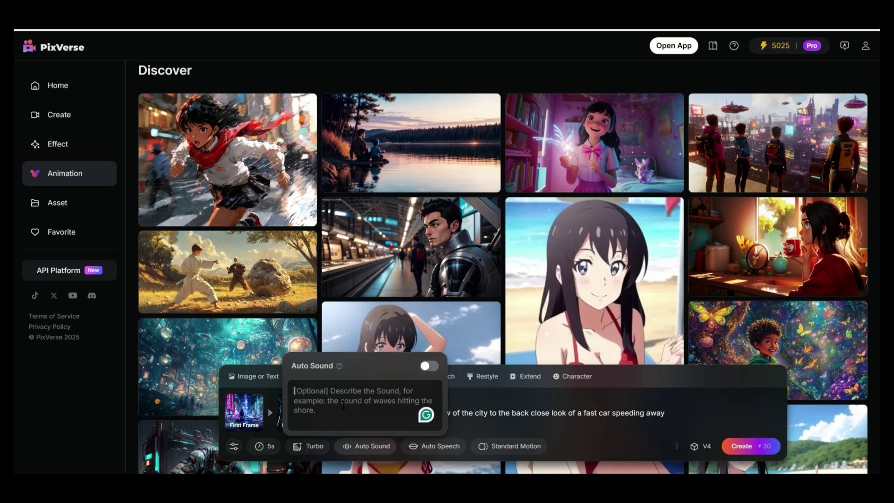
text(cyberpunk style)
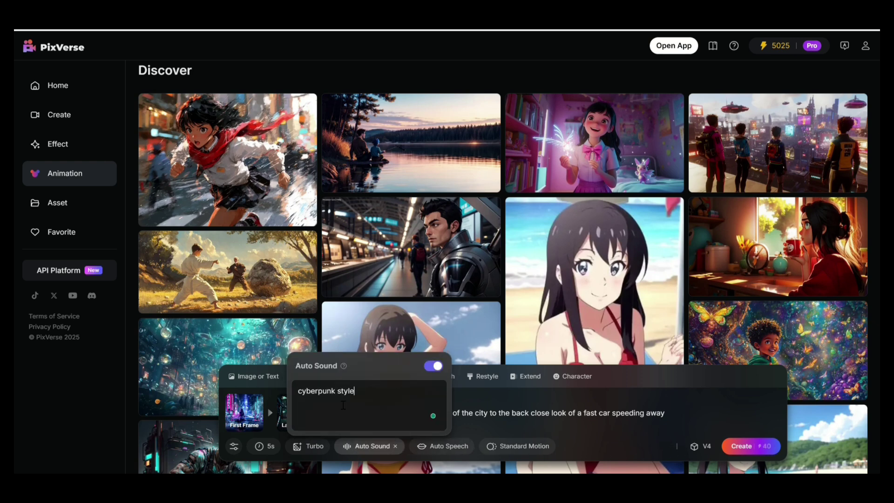
text( movie intro)
click(626, 416)
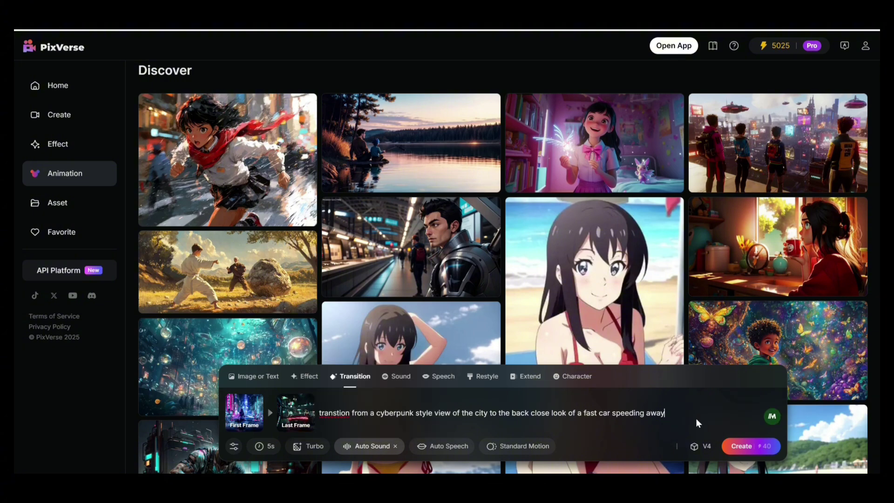
click(702, 447)
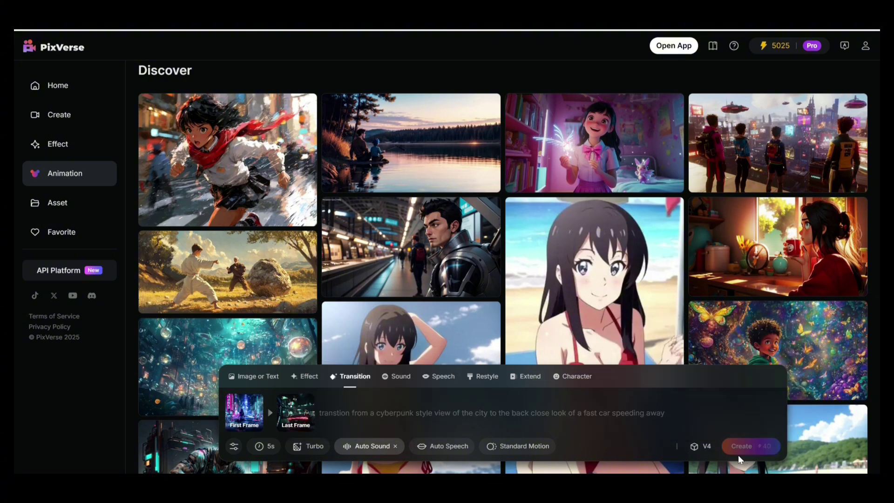
click(748, 447)
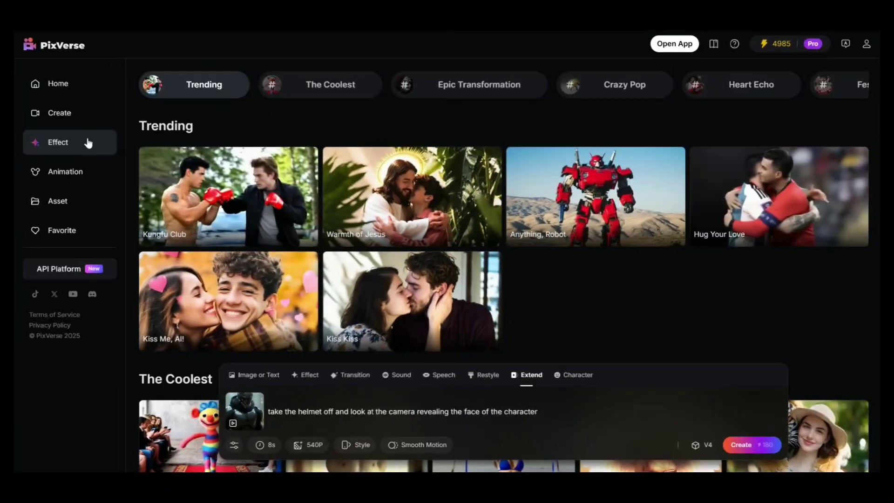
Step: Scroll the effects gallery past The Coolest and Epic Transformation rows to the Iron Man card
scroll(80, 163, down, 1)
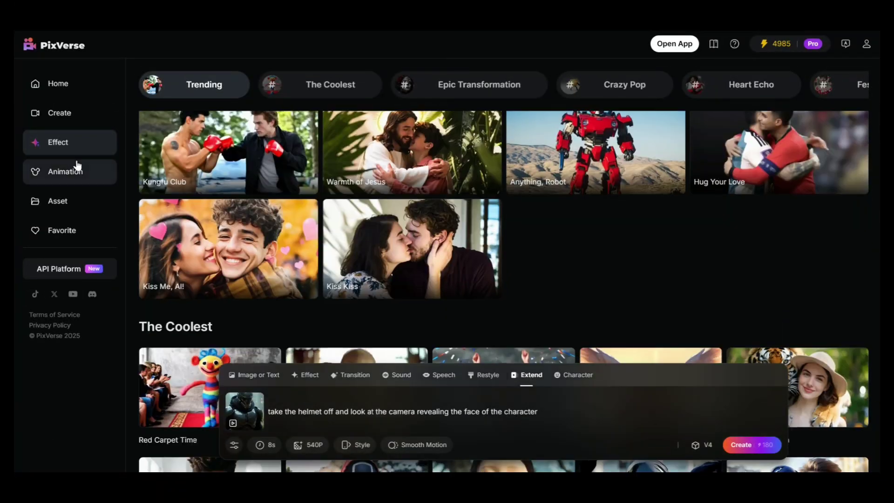
scroll(353, 180, up, 1)
mouse_move(353, 181)
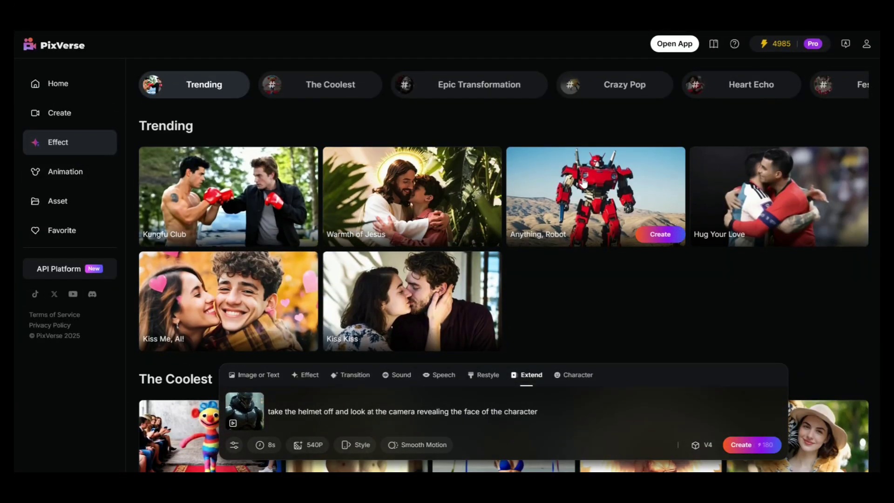
scroll(584, 182, down, 2)
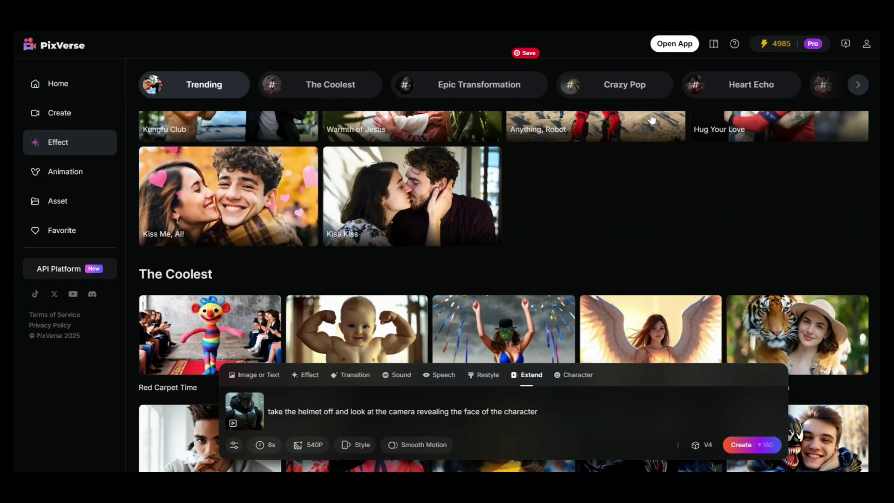
scroll(533, 197, down, 3)
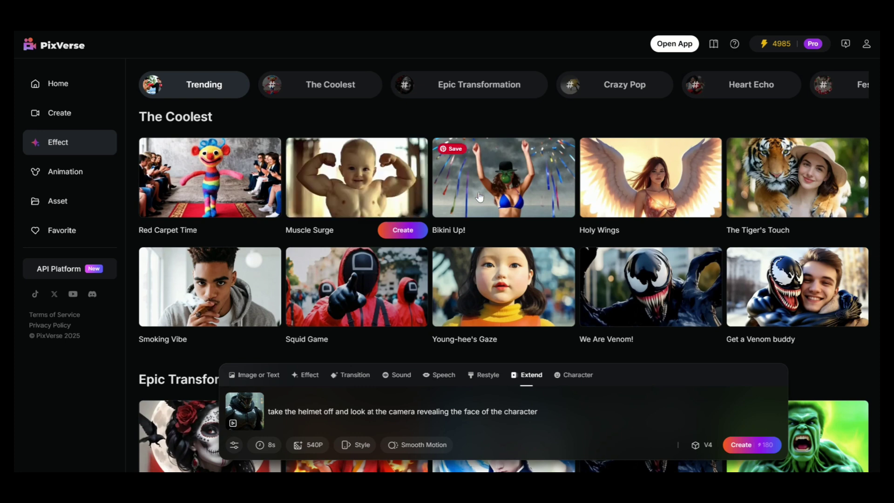
mouse_move(677, 178)
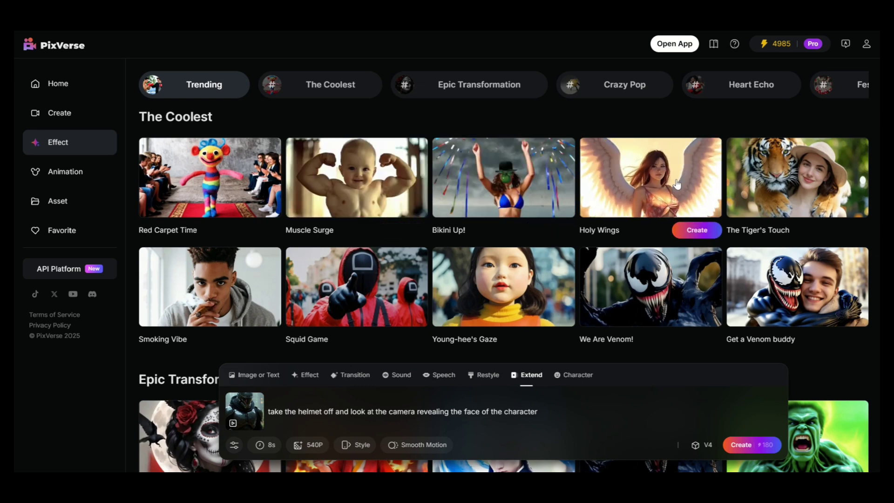
scroll(823, 194, down, 2)
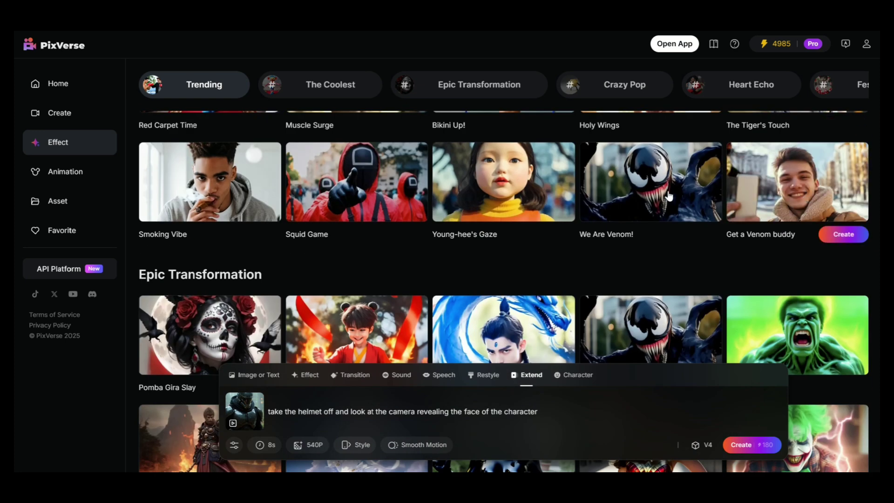
mouse_move(382, 196)
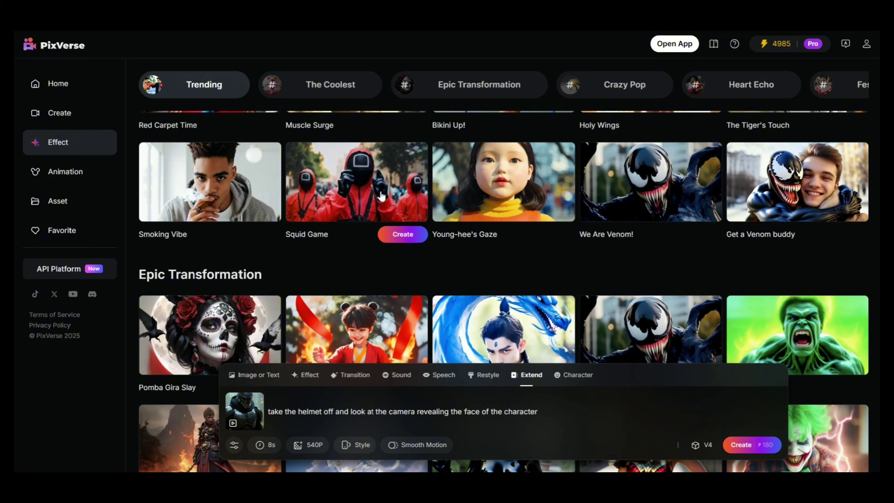
mouse_move(257, 184)
scroll(258, 184, down, 3)
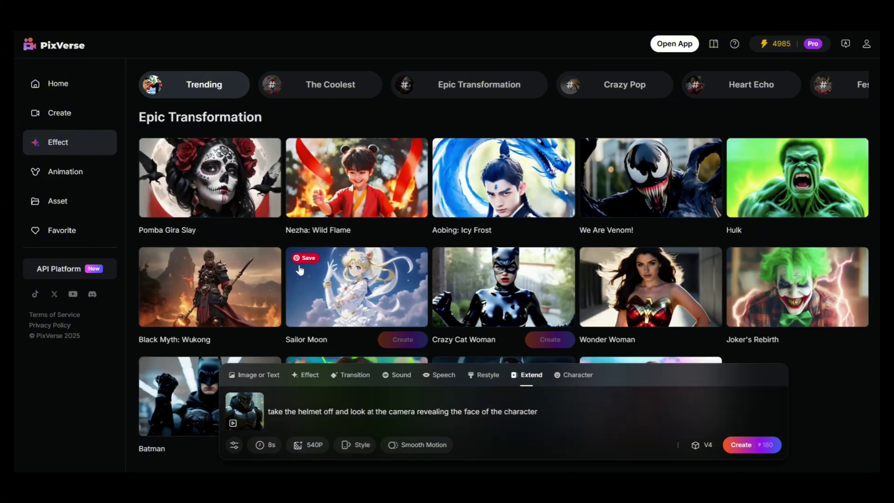
scroll(252, 242, down, 3)
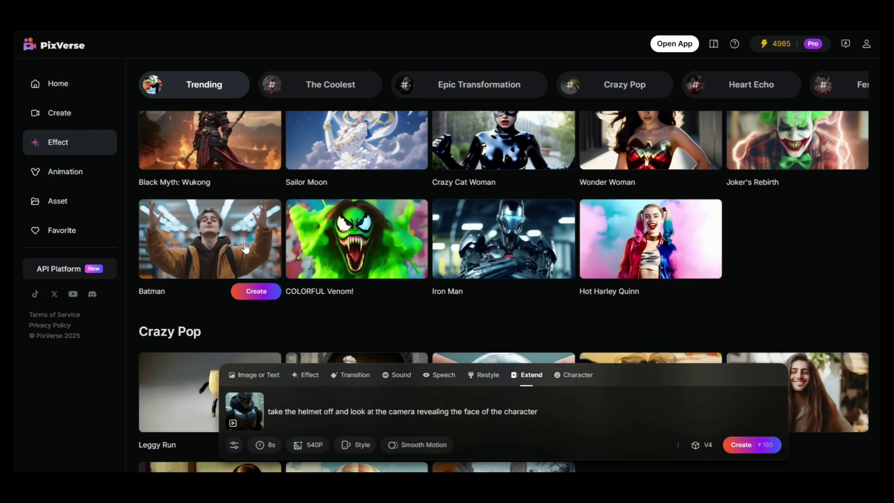
mouse_move(466, 250)
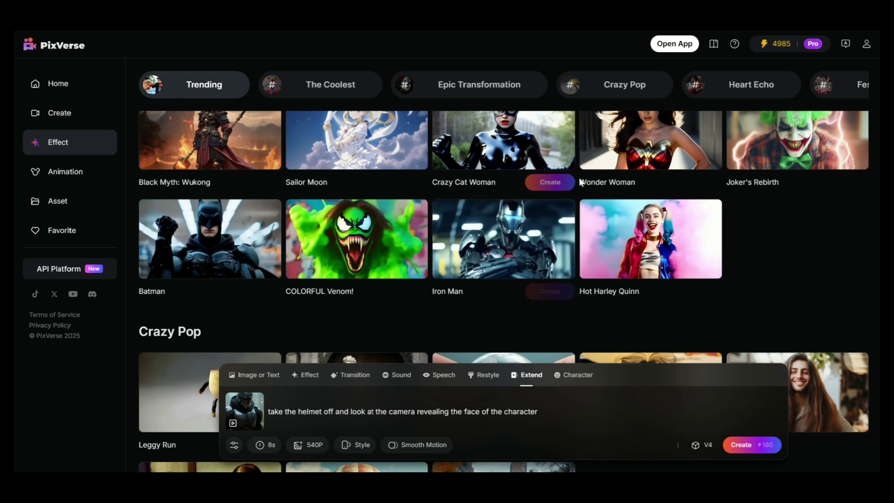
Step: Apply the Iron Man effect to the man's photo and generate the 'Activate Iron Mode' video
click(550, 291)
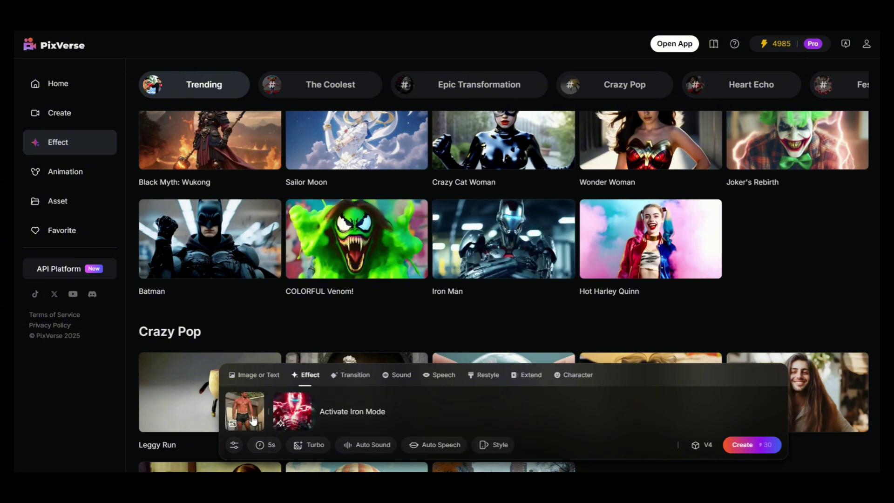
click(745, 445)
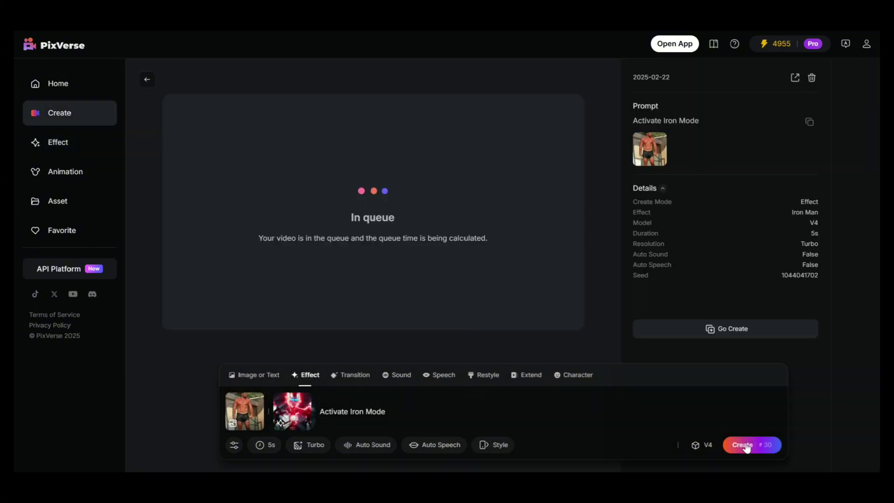